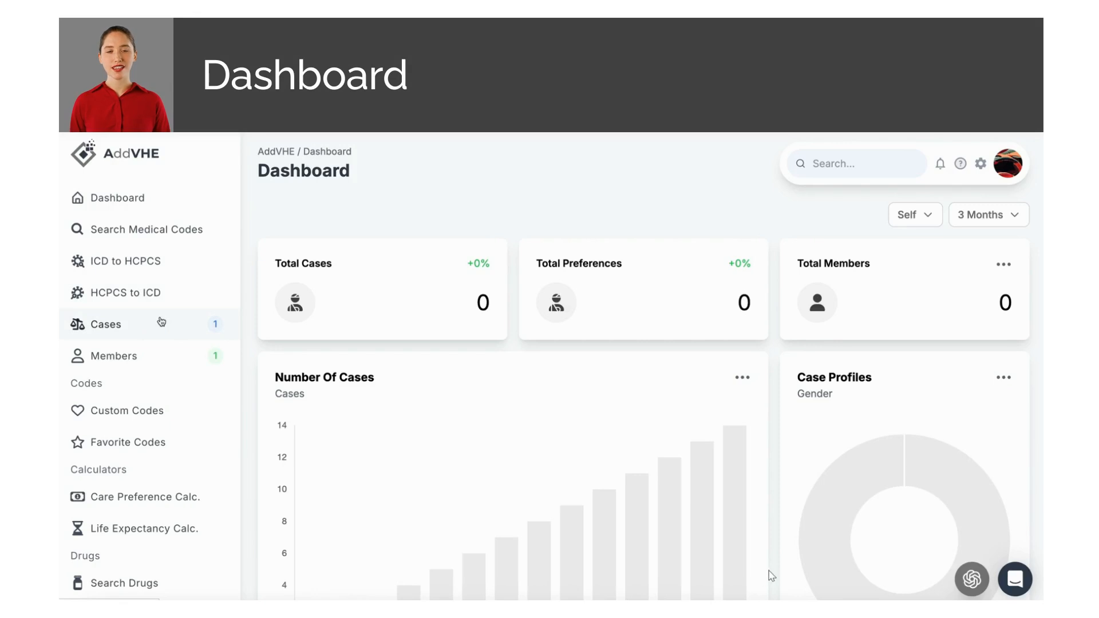
Step: Go to the Cases list and start a new case
{"action": "left_click", "coordinate": [162, 321]}
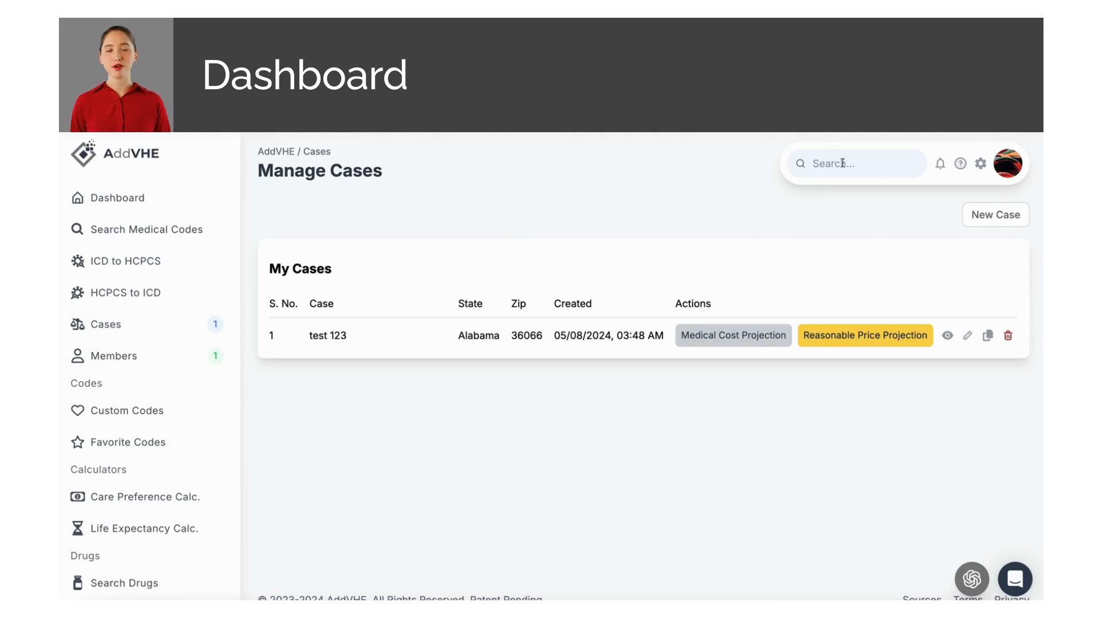
{"action": "left_click", "coordinate": [992, 217]}
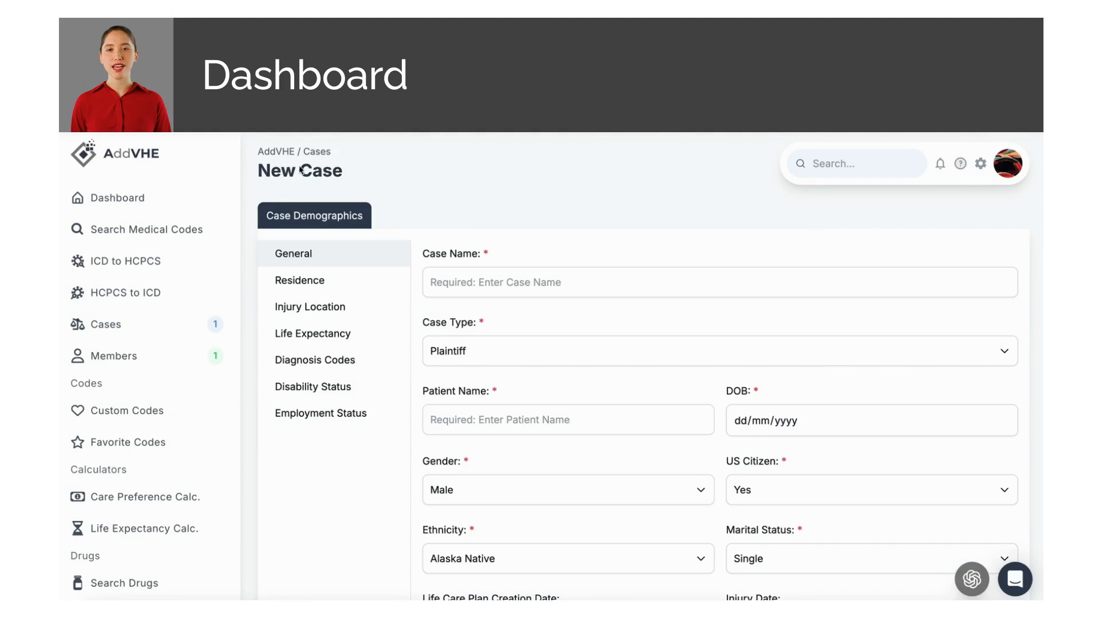
Step: Enter case name 'Test Case' and keep the case type as Plaintiff
{"action": "left_click", "coordinate": [480, 283]}
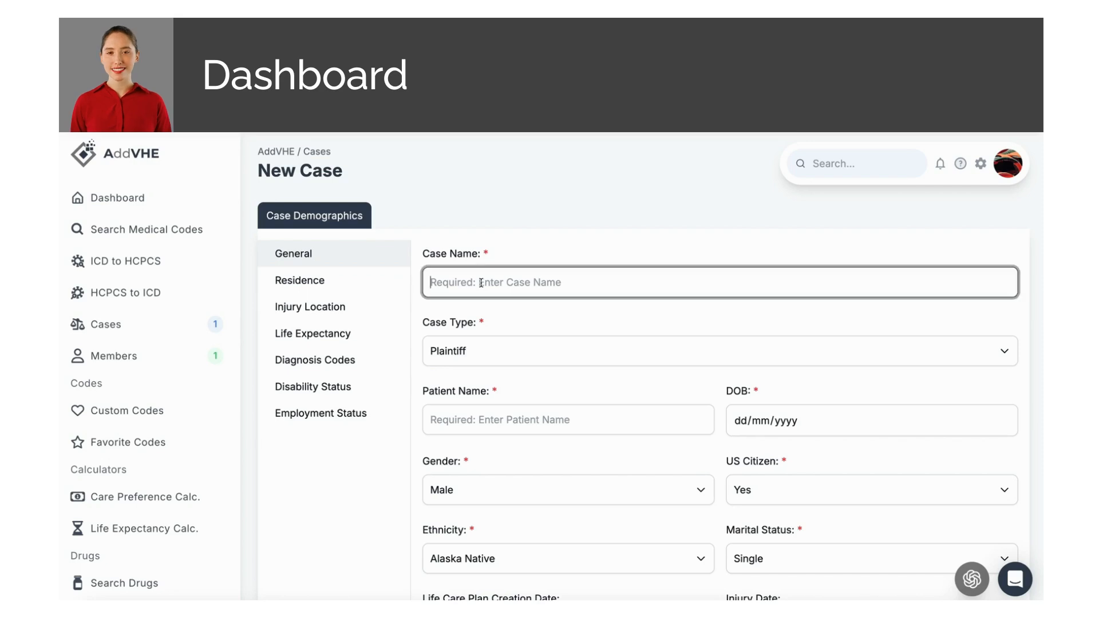
{"action": "type", "text": "Test"}
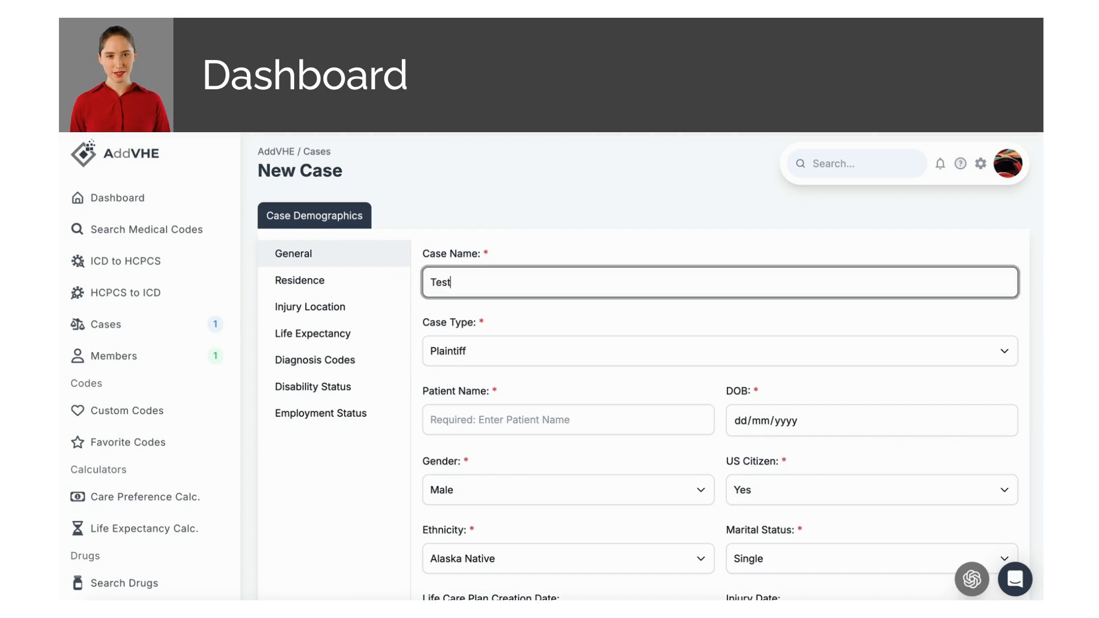
{"action": "type", "text": " Case"}
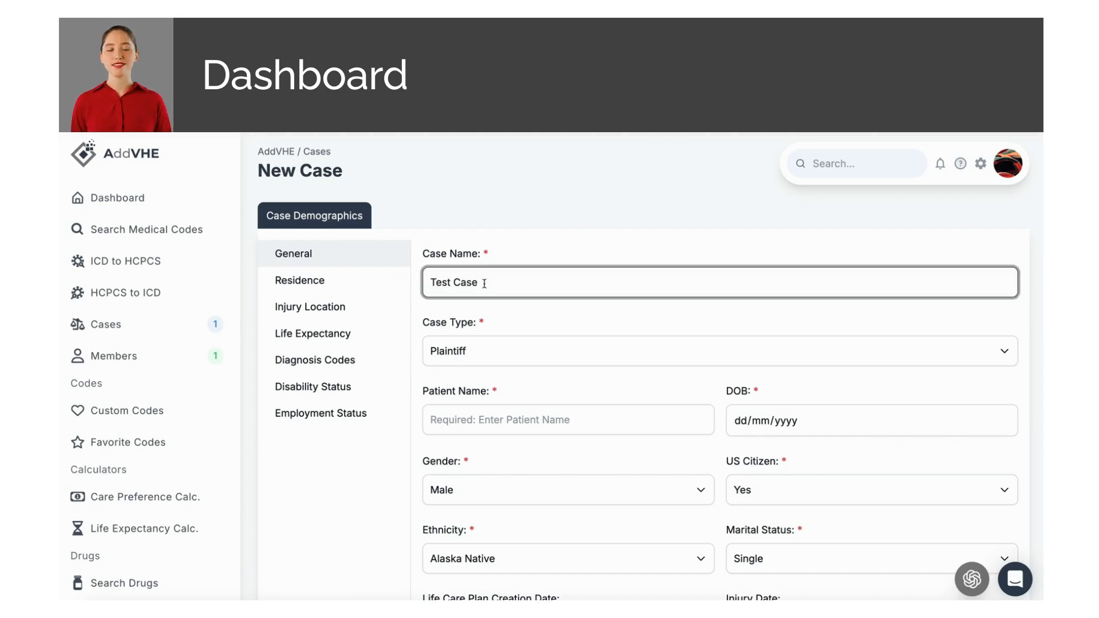
{"action": "left_click", "coordinate": [506, 343]}
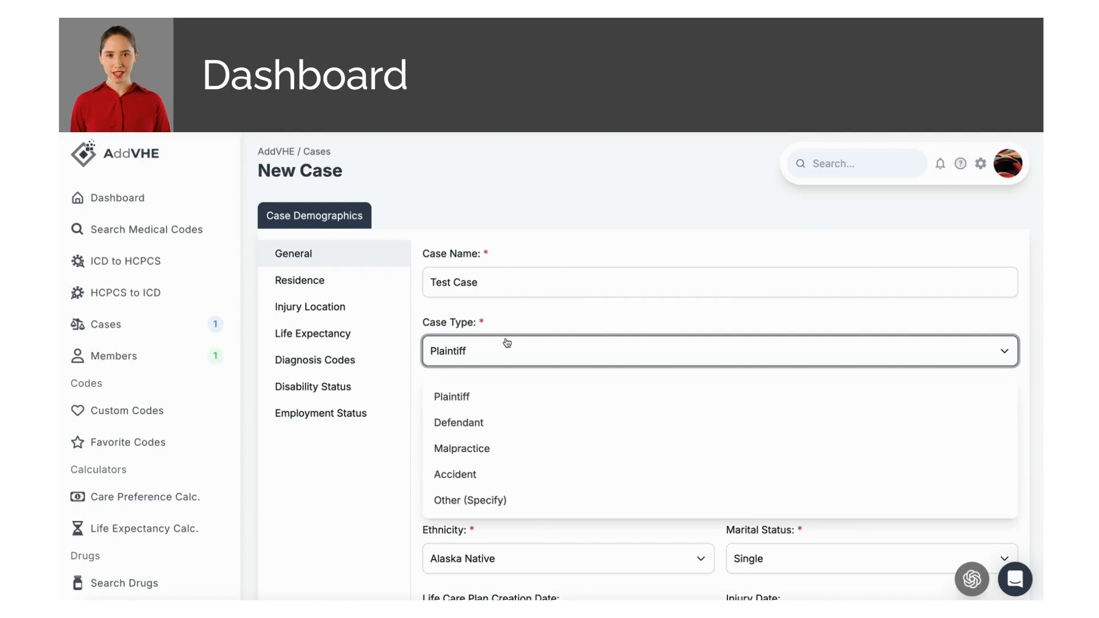
{"action": "left_click", "coordinate": [506, 343]}
{"action": "scroll", "coordinate": [506, 395], "scroll_direction": "down", "scroll_amount": 1}
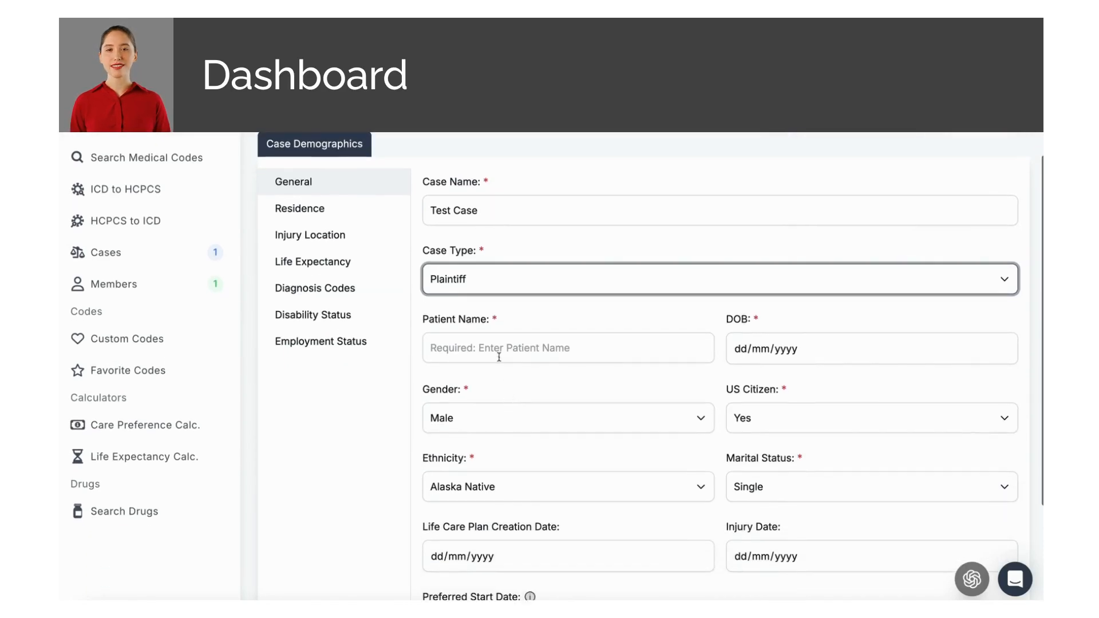
Step: Enter the patient's full name and date of birth 01/01/1965
{"action": "left_click", "coordinate": [499, 351]}
{"action": "type", "text": "J"}
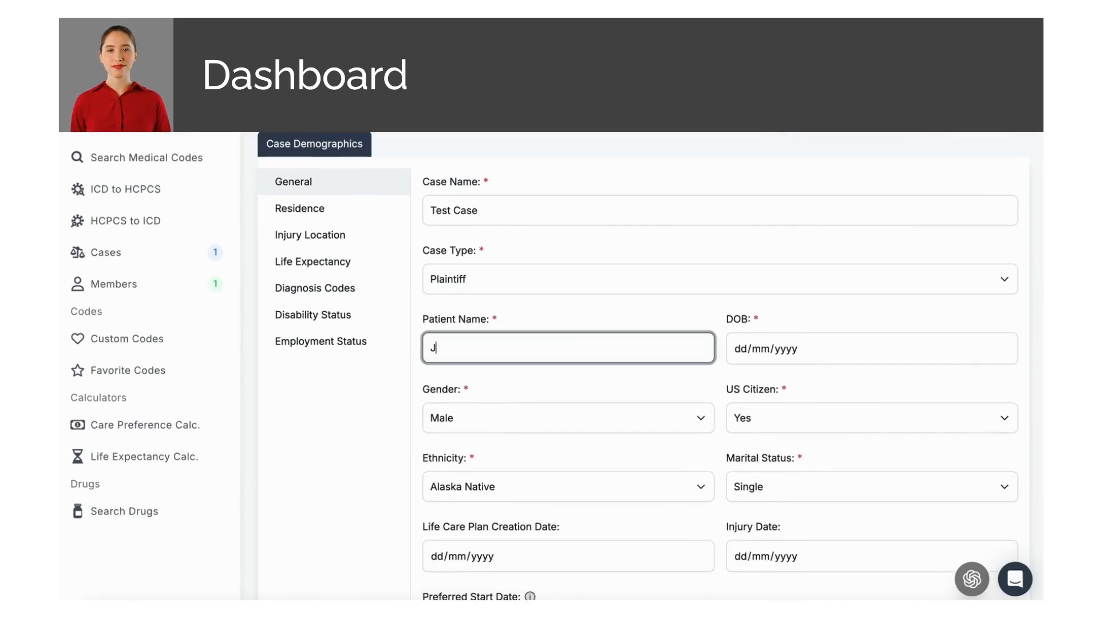
{"action": "type", "text": "on Doe"}
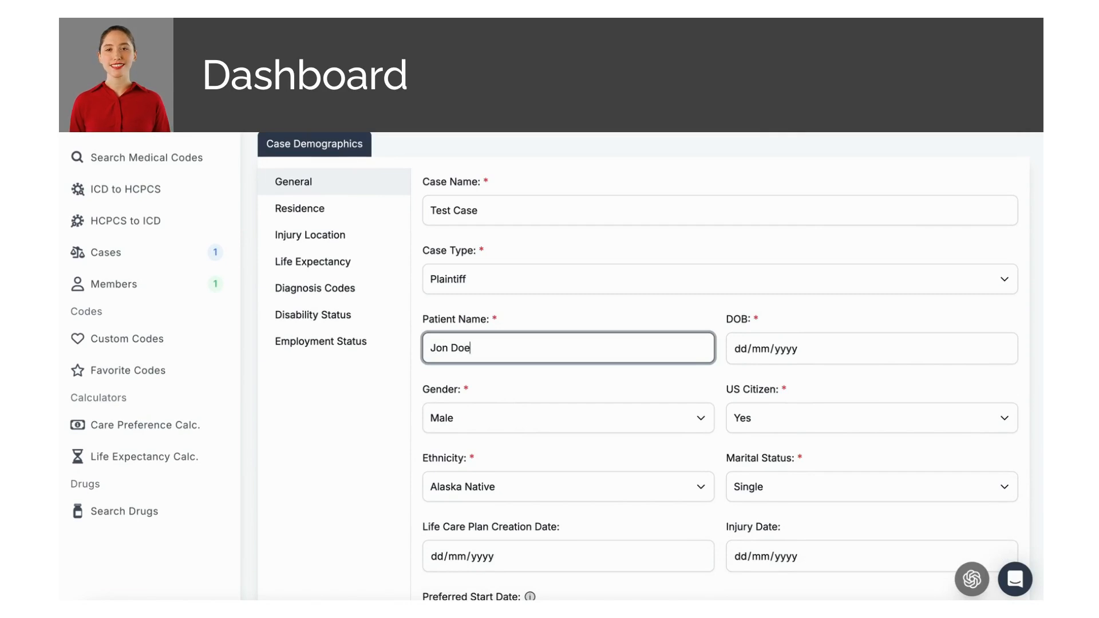
{"action": "key", "text": "Tab"}
{"action": "type", "text": "1/"}
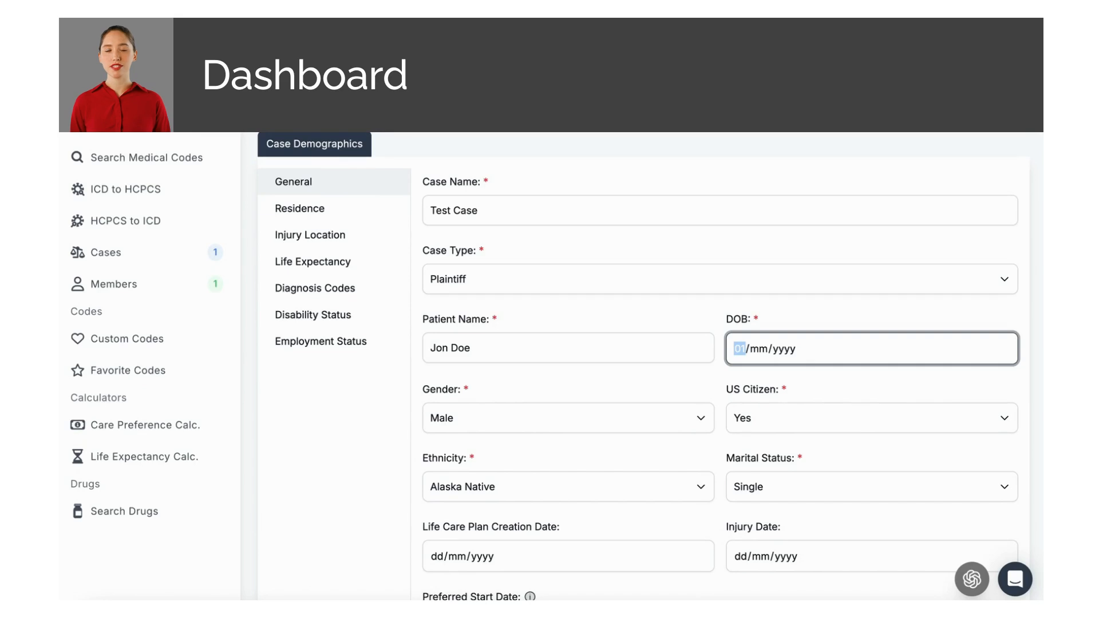
{"action": "type", "text": "01/196"}
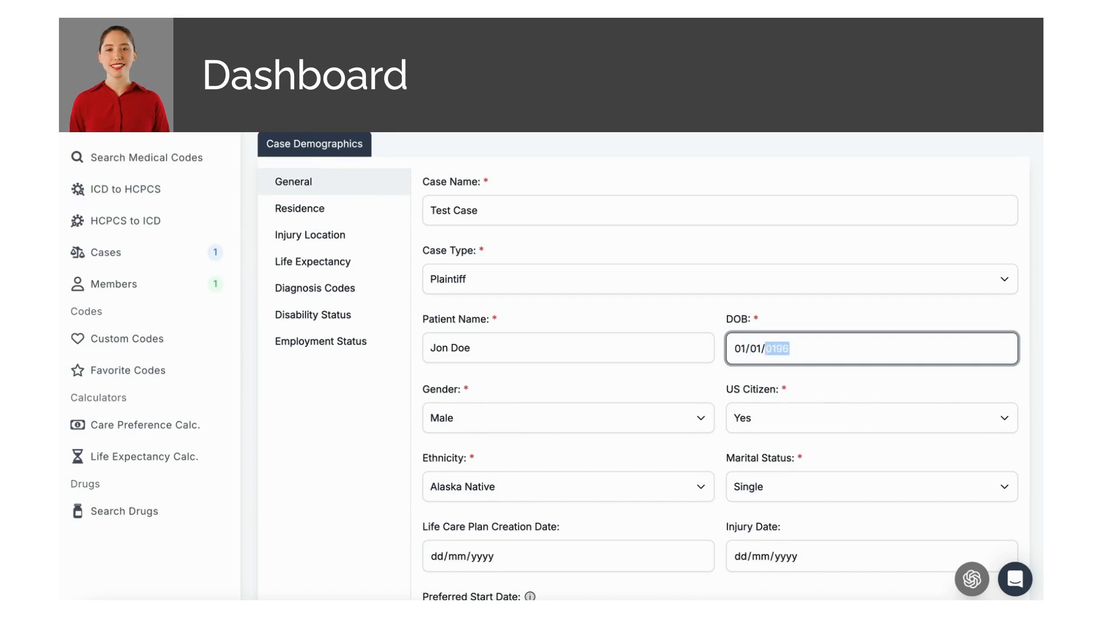
{"action": "type", "text": "5"}
{"action": "left_click", "coordinate": [477, 384]}
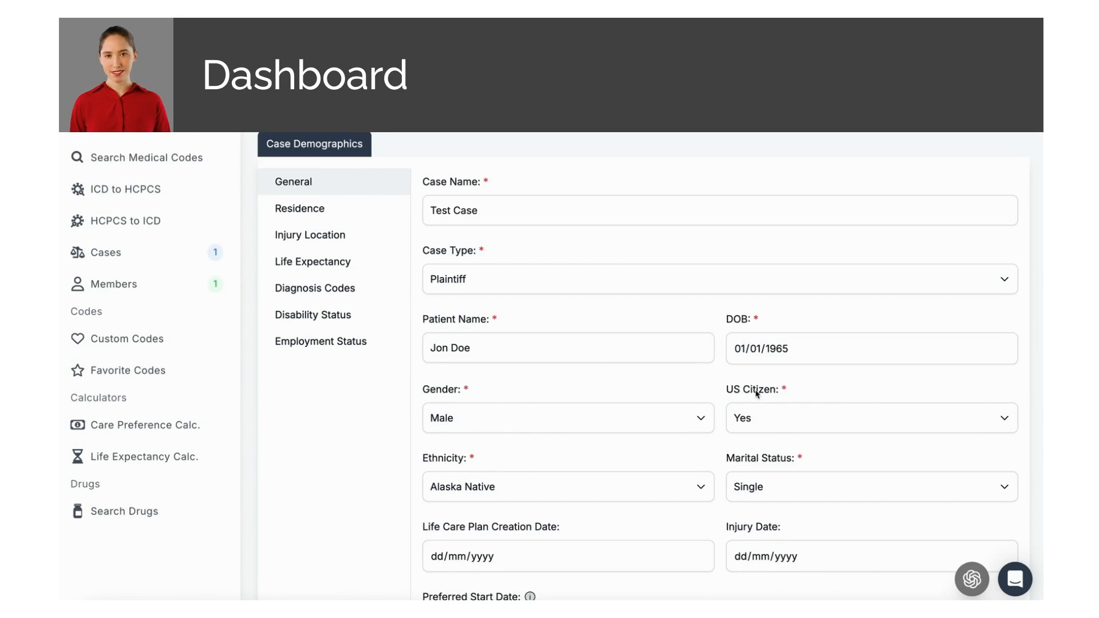
{"action": "scroll", "coordinate": [686, 387], "scroll_direction": "down", "scroll_amount": 1}
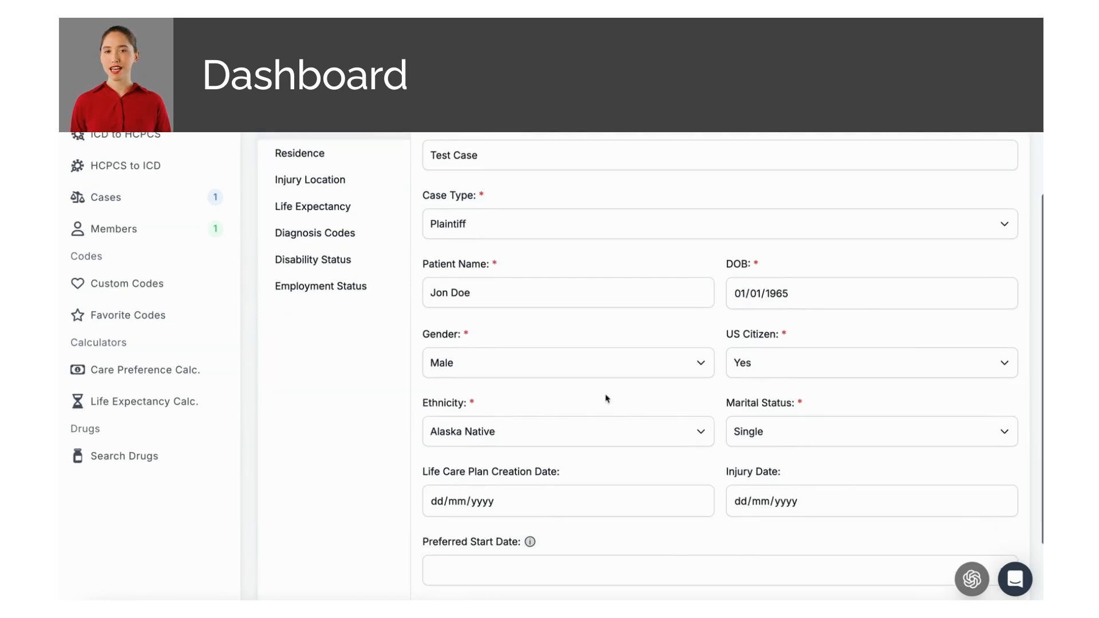
Step: Set marital status to Married and check the Preferred Start Date info tooltip
{"action": "left_click", "coordinate": [753, 431]}
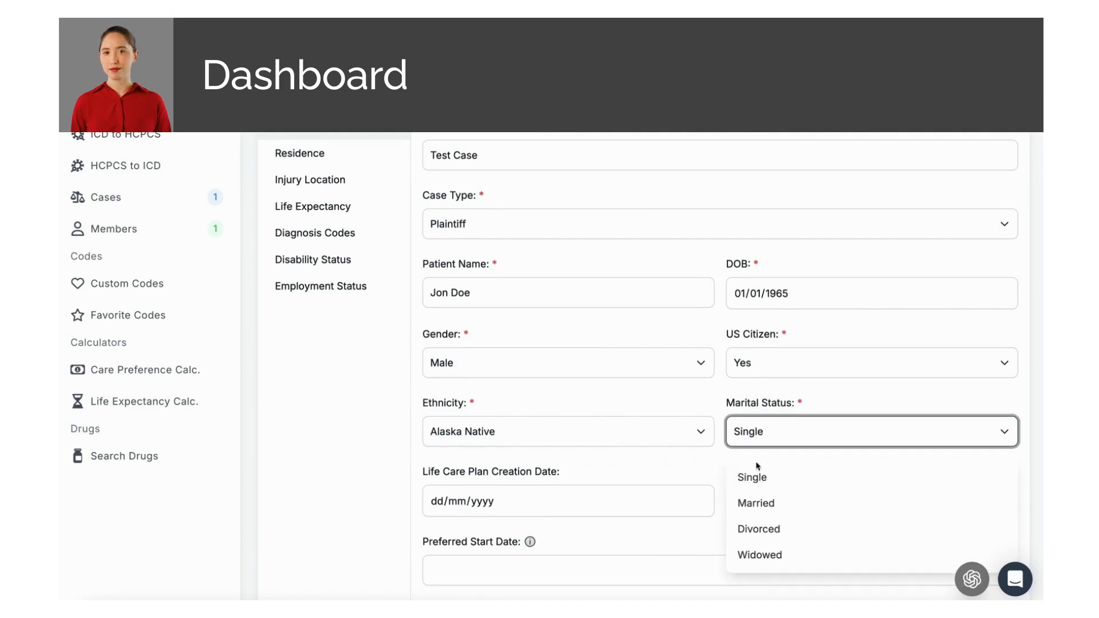
{"action": "left_click", "coordinate": [753, 499]}
{"action": "scroll", "coordinate": [665, 466], "scroll_direction": "down", "scroll_amount": 2}
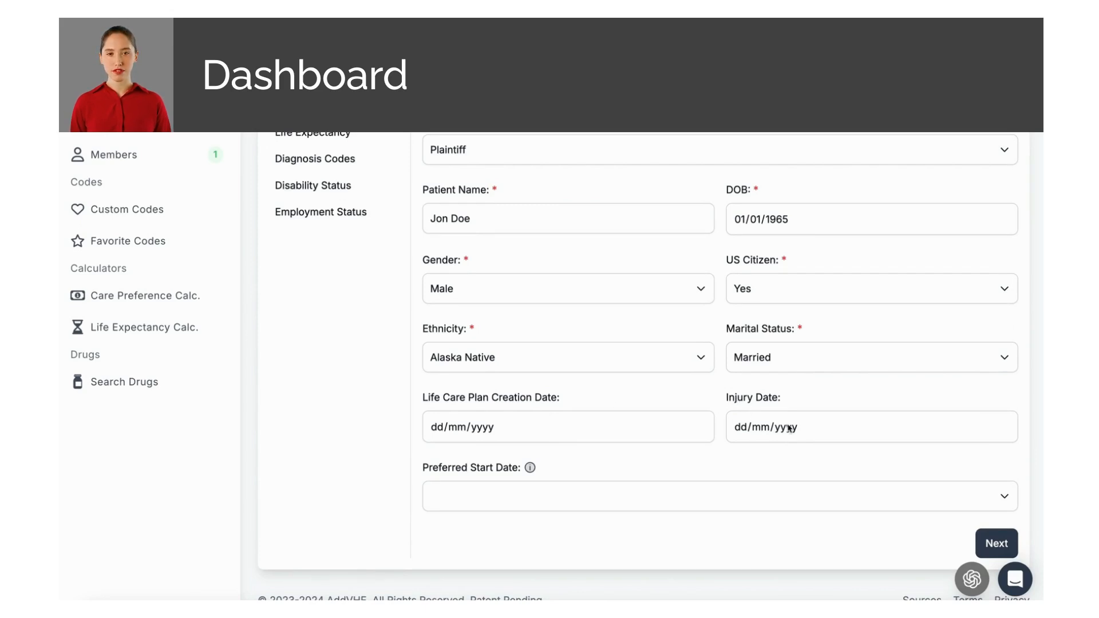
{"action": "scroll", "coordinate": [674, 449], "scroll_direction": "down", "scroll_amount": 1}
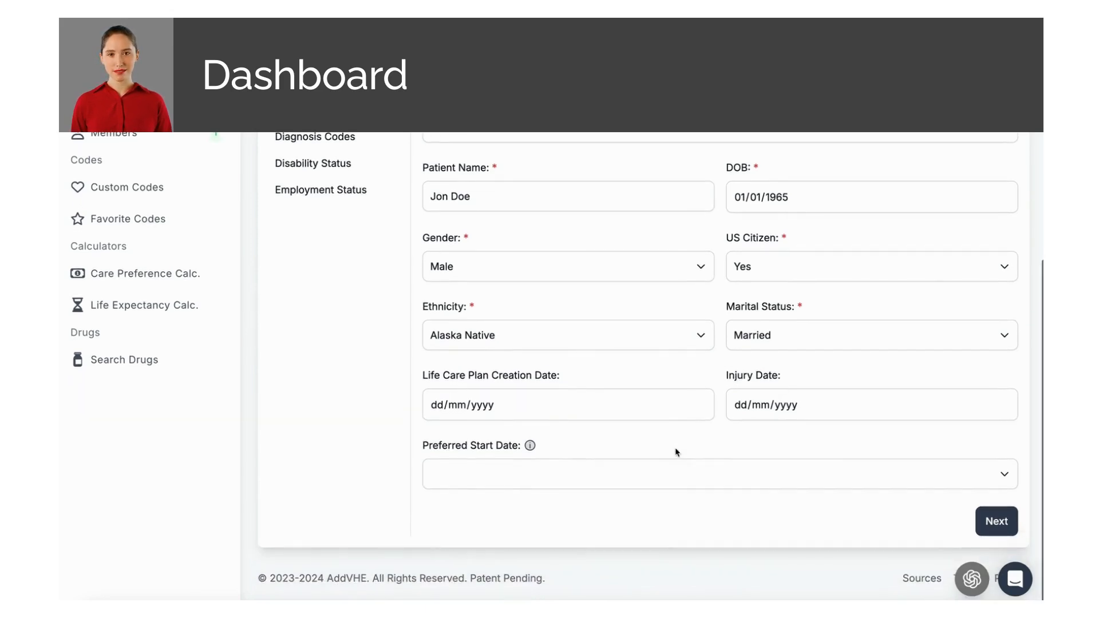
{"action": "left_click", "coordinate": [529, 476]}
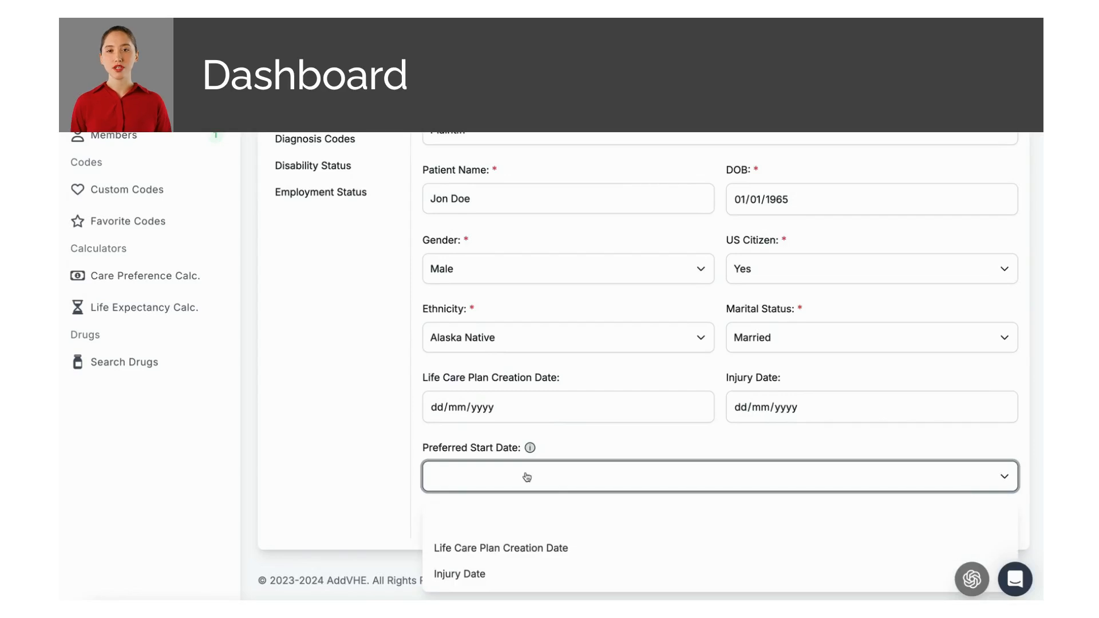
{"action": "mouse_move", "coordinate": [531, 449]}
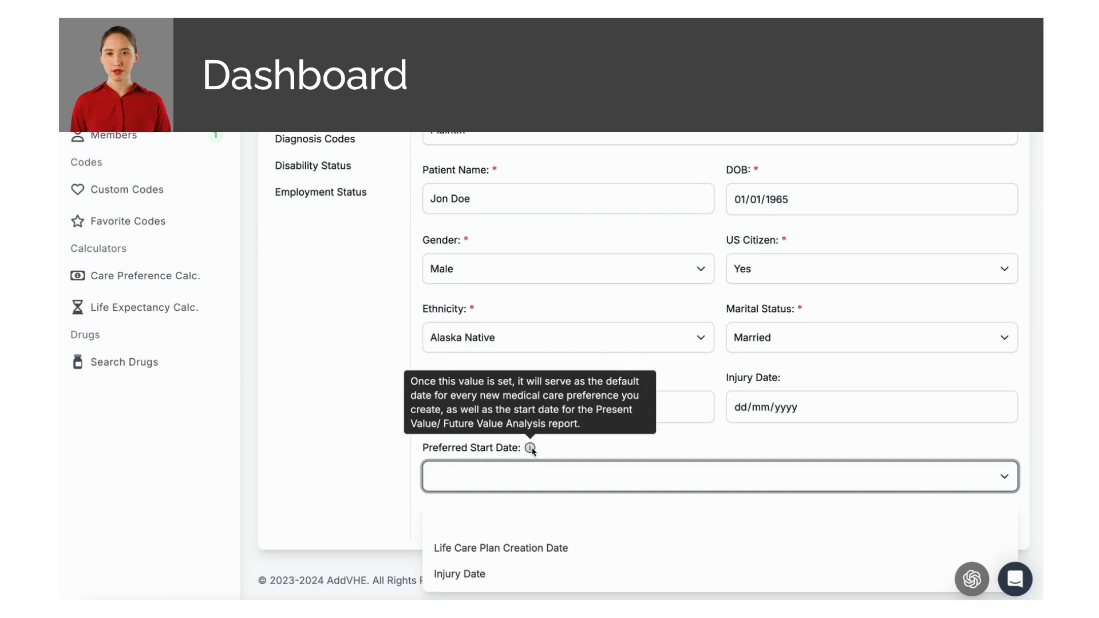
Step: Enter injury date 01/01/2020 and use Injury Date as the preferred start date
{"action": "left_click", "coordinate": [744, 407]}
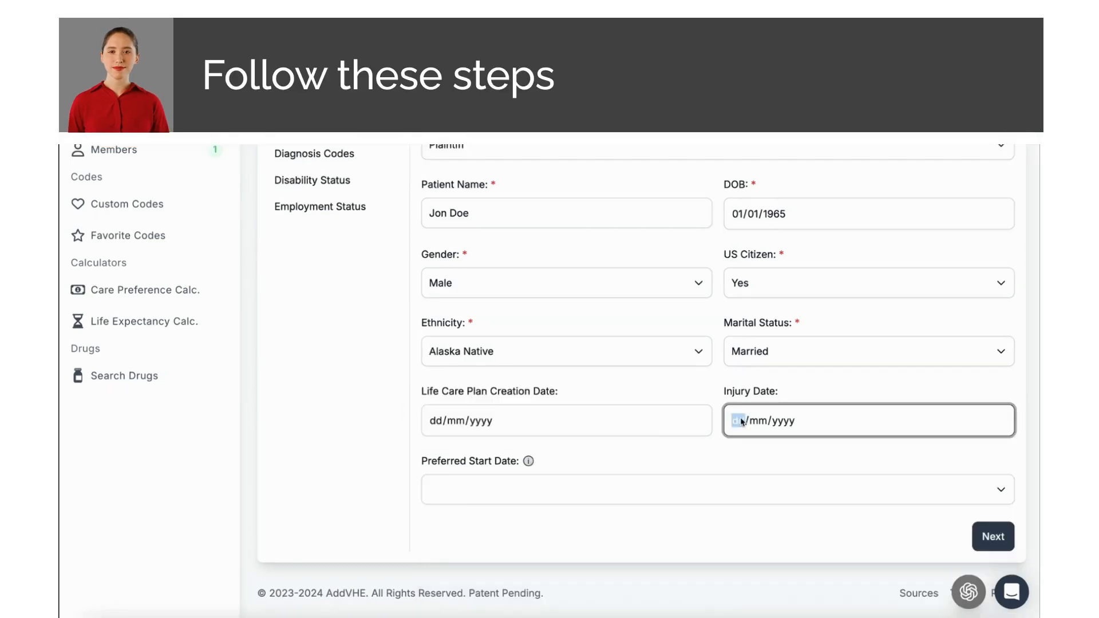
{"action": "type", "text": "01/01/"}
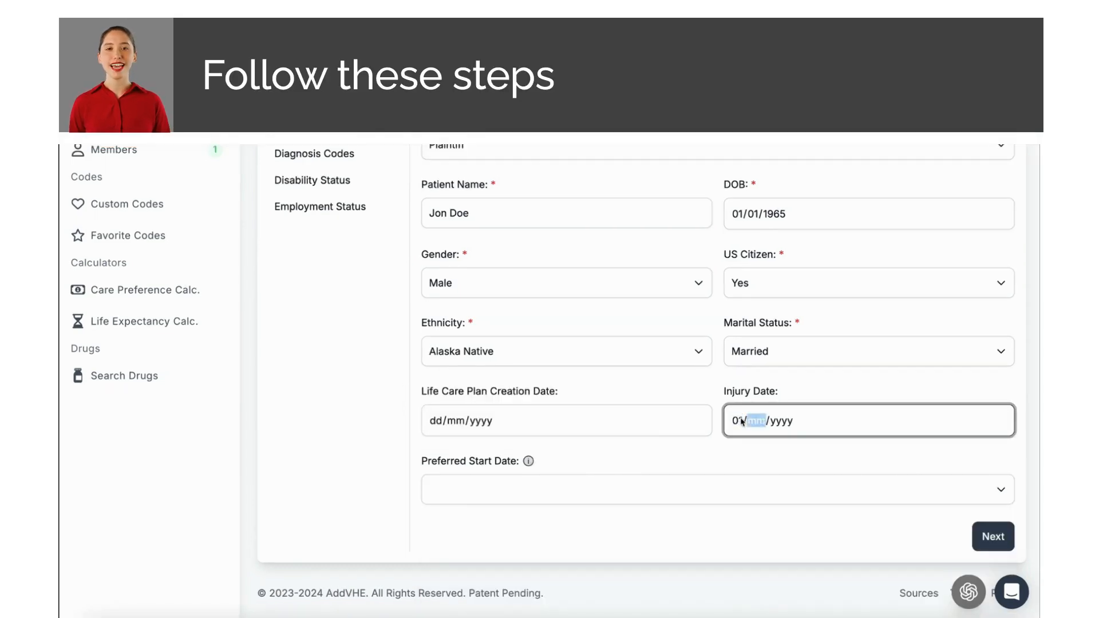
{"action": "type", "text": "2020"}
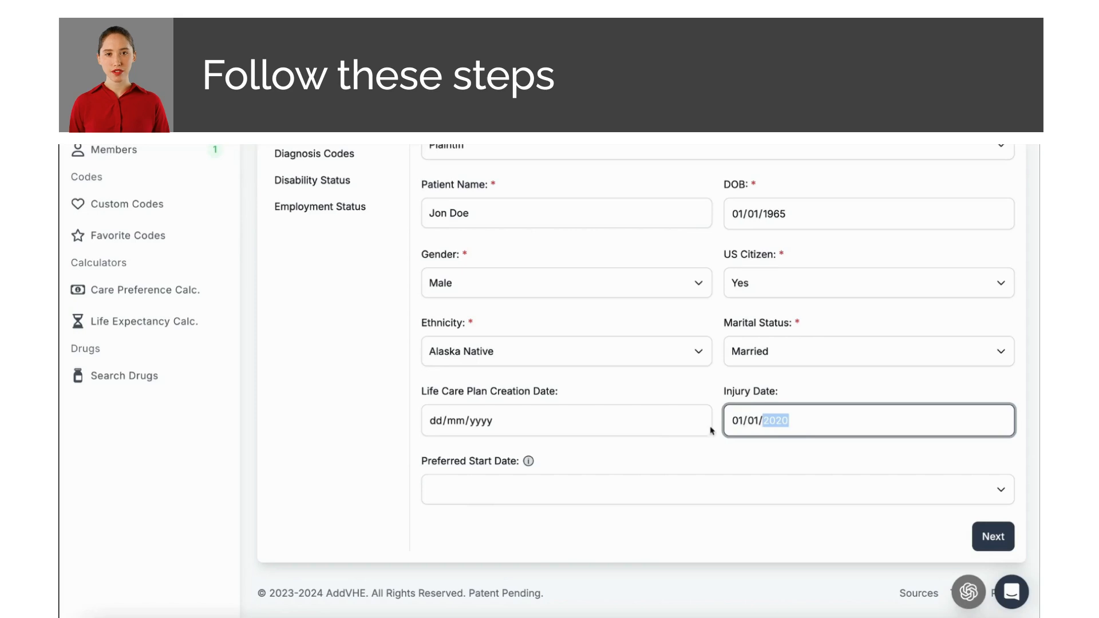
{"action": "left_click", "coordinate": [677, 447]}
{"action": "left_click", "coordinate": [602, 492]}
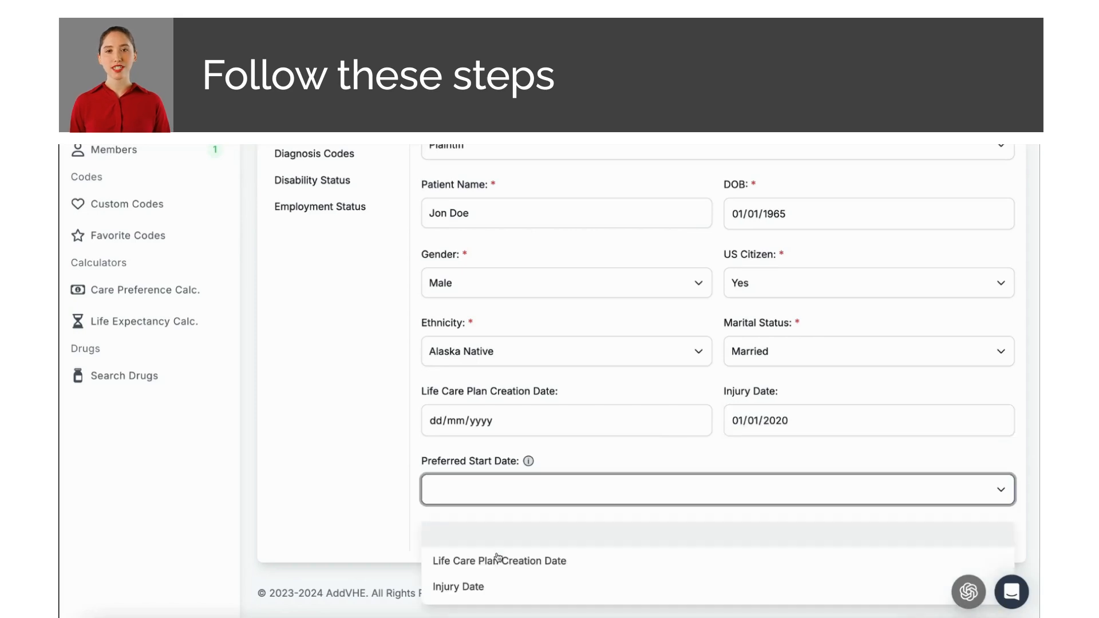
{"action": "left_click", "coordinate": [484, 585]}
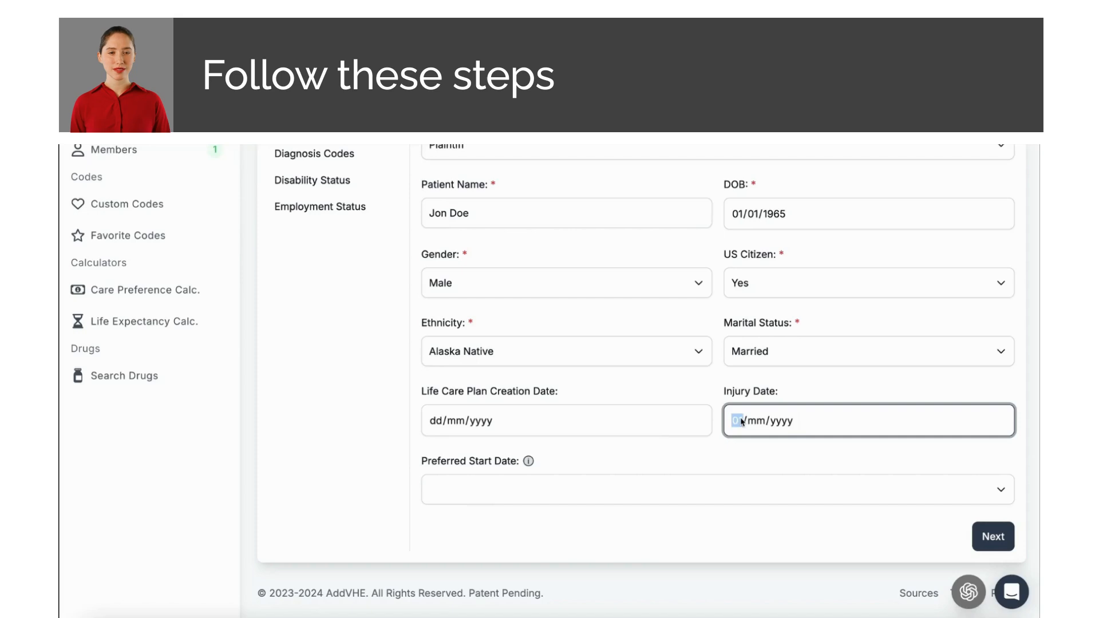
{"action": "type", "text": "01"}
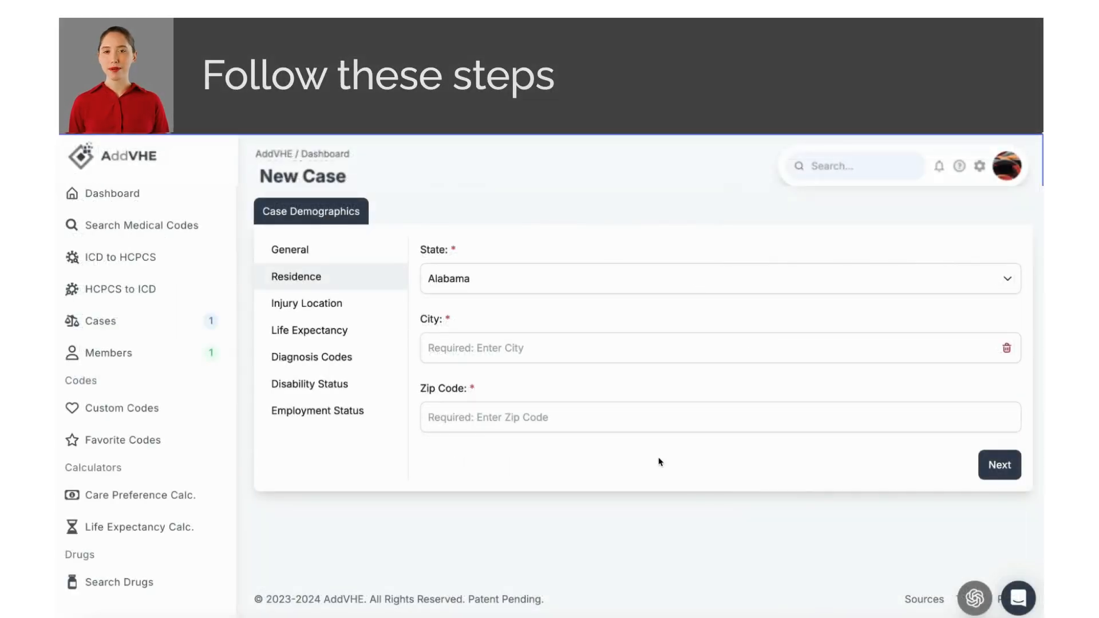
Step: Enter residence city Pratville with zip code 36066
{"action": "left_click", "coordinate": [533, 348]}
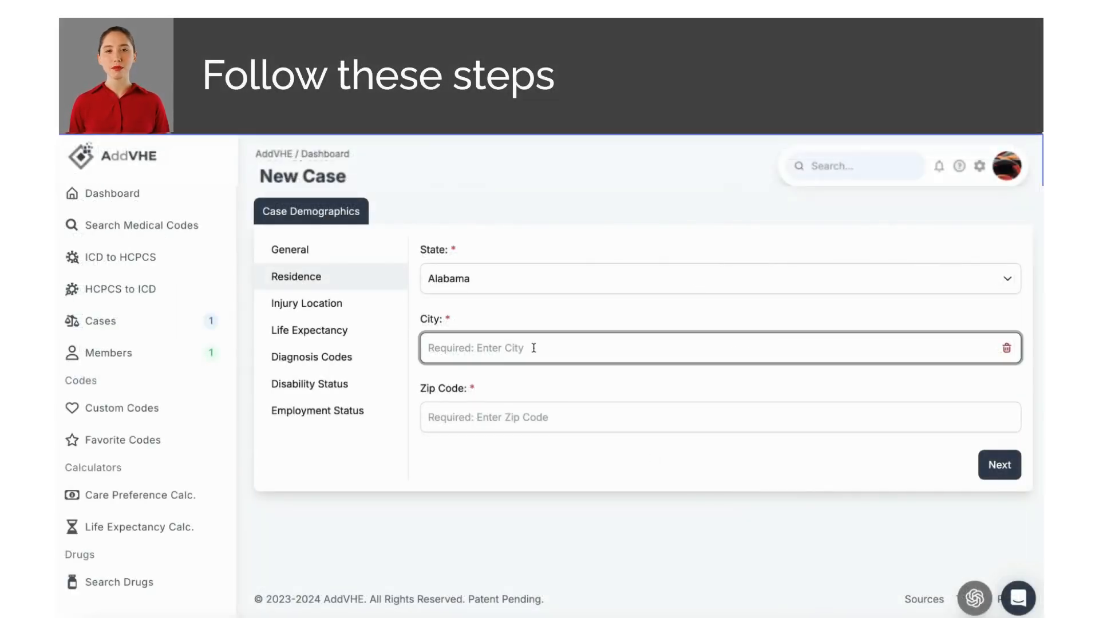
{"action": "type", "text": "P"}
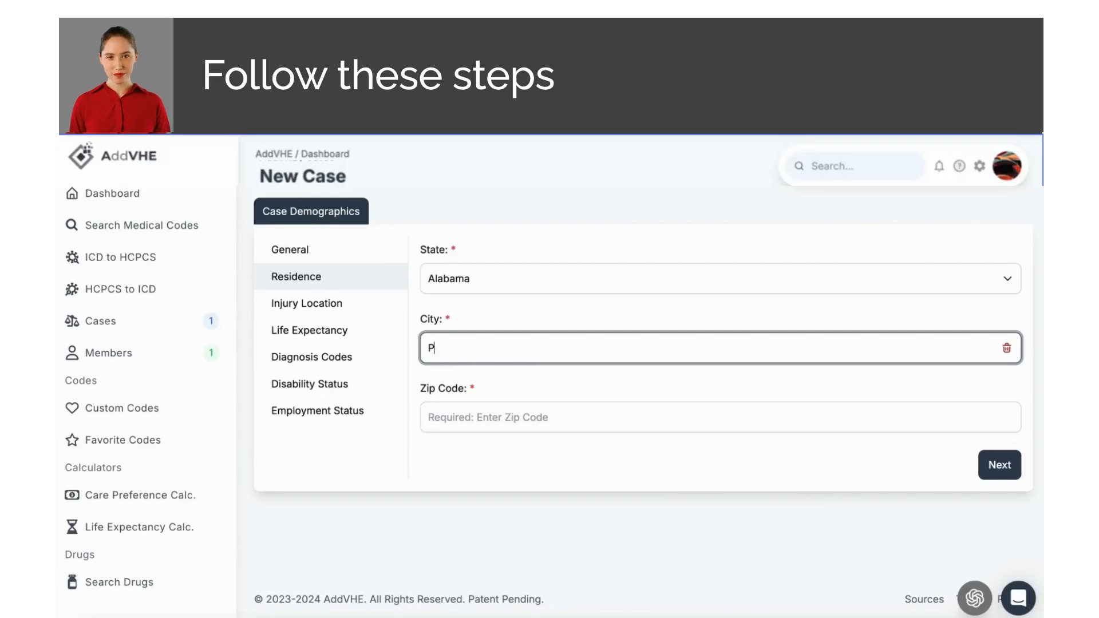
{"action": "type", "text": "ratville"}
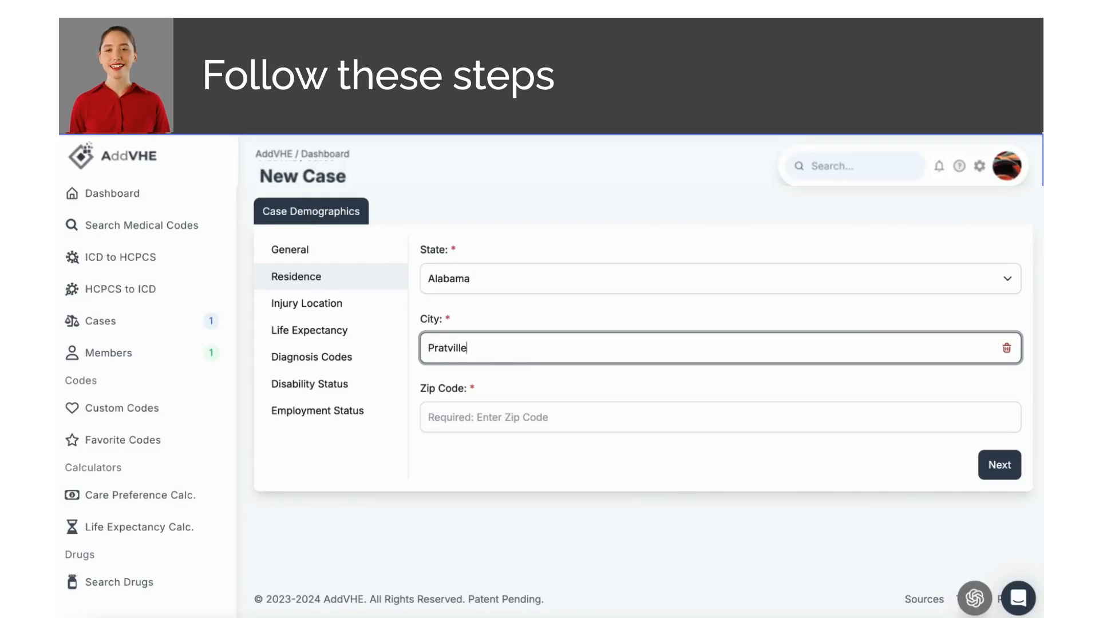
{"action": "key", "text": "Tab"}
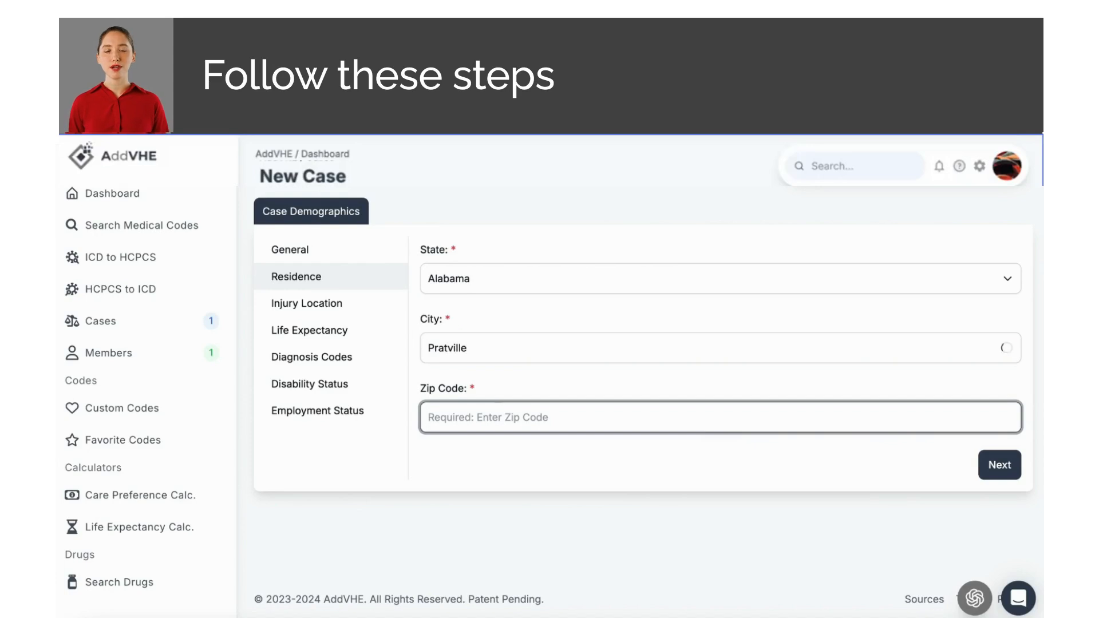
{"action": "type", "text": "3606"}
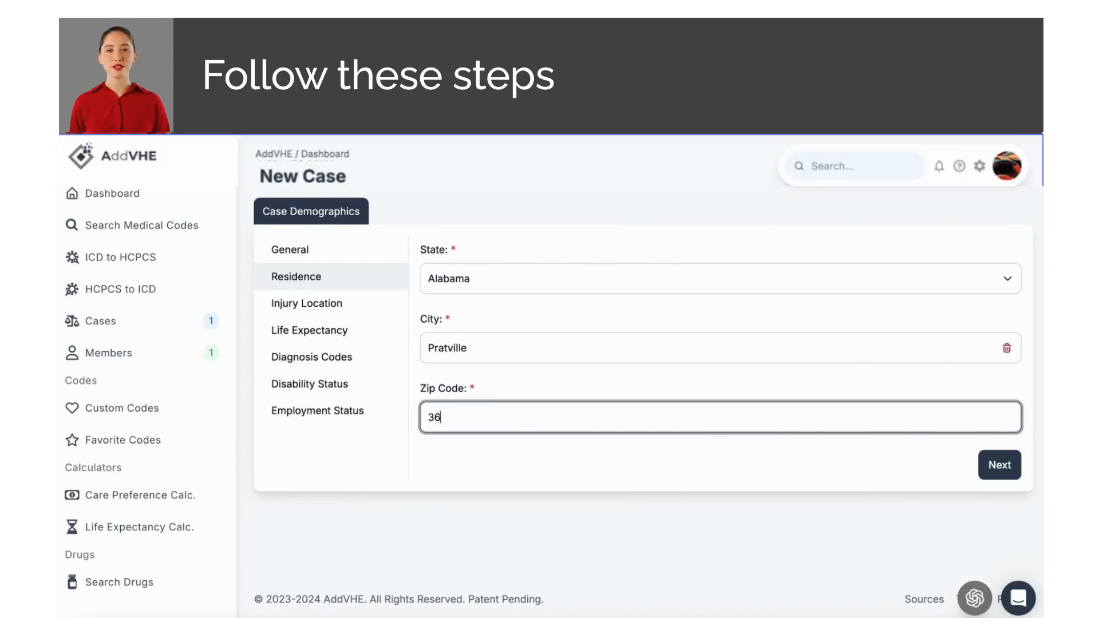
{"action": "type", "text": "6"}
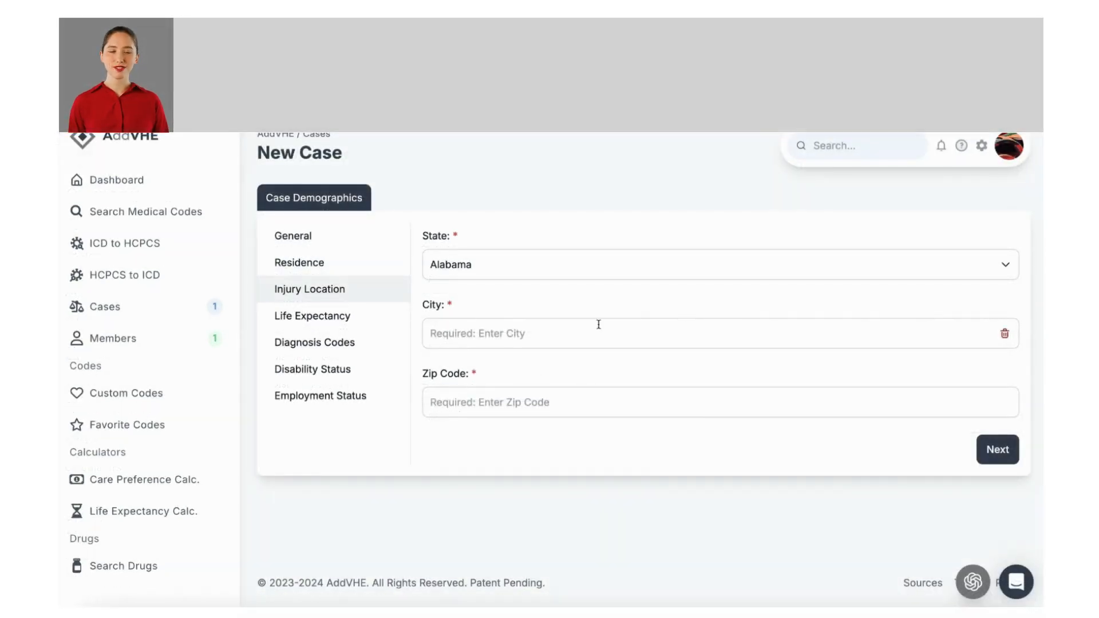
Step: Enter injury location city Pratville, zip 36066, and continue to Life Expectancy
{"action": "left_click", "coordinate": [534, 336]}
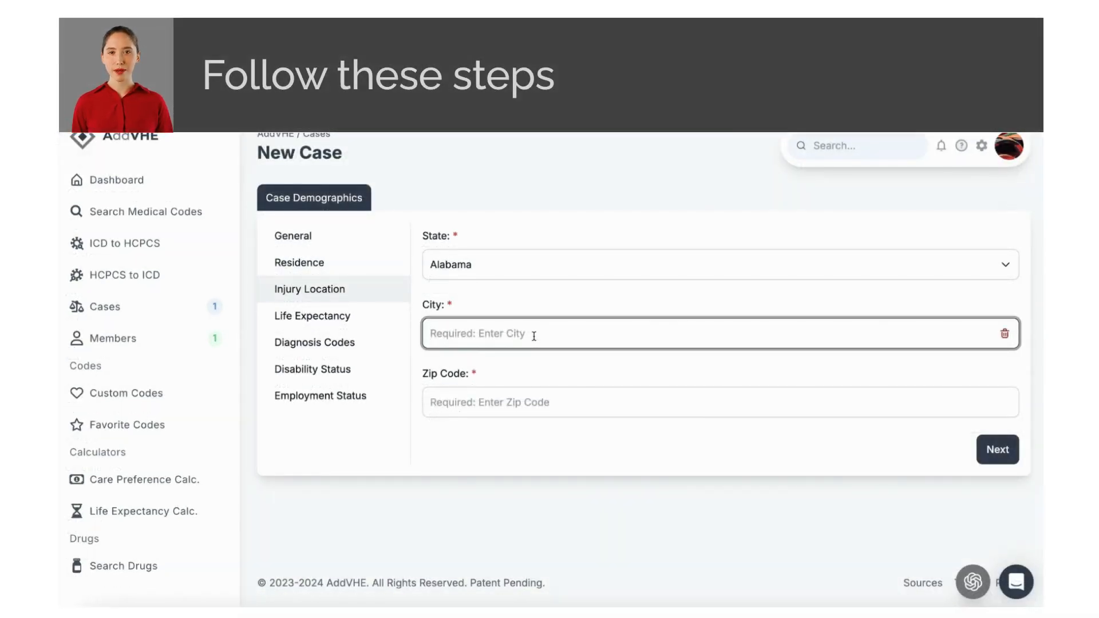
{"action": "type", "text": "Pratville"}
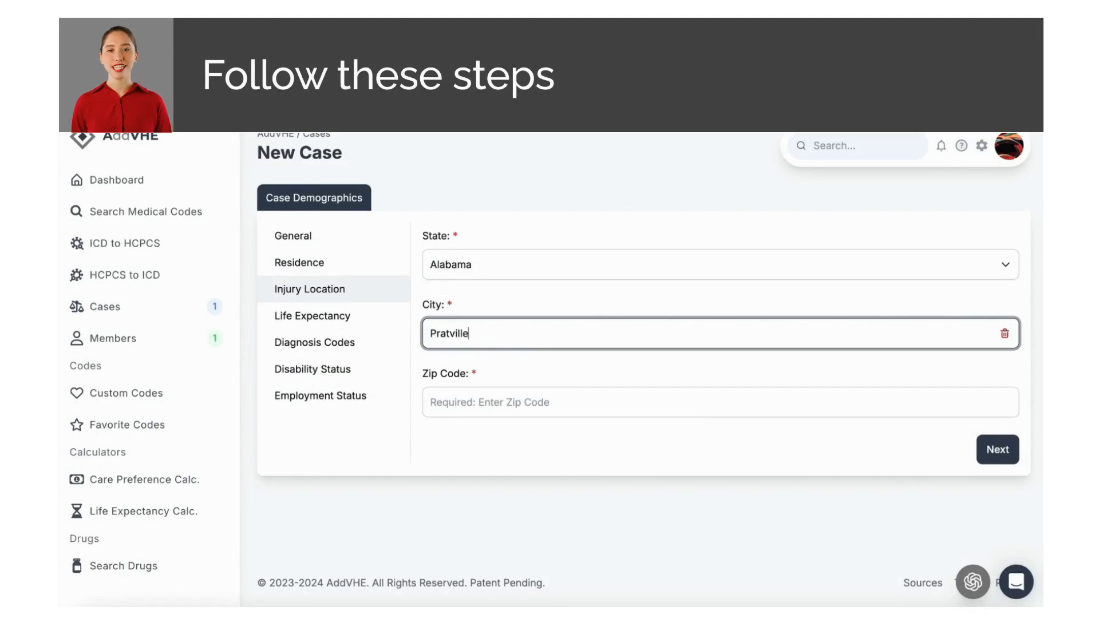
{"action": "key", "text": "Tab"}
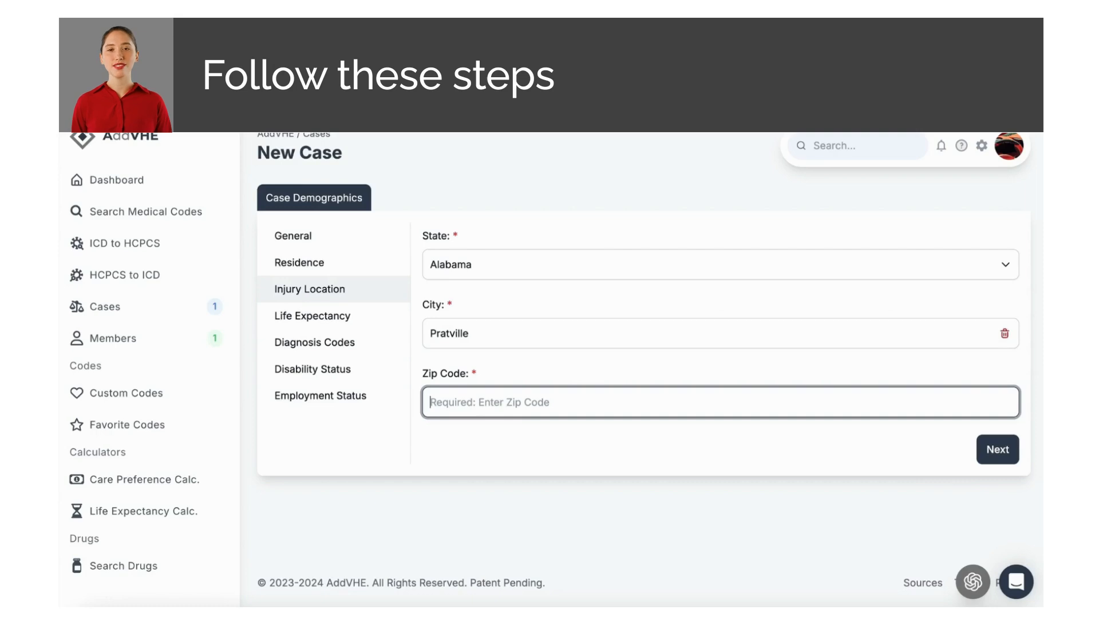
{"action": "type", "text": "36066"}
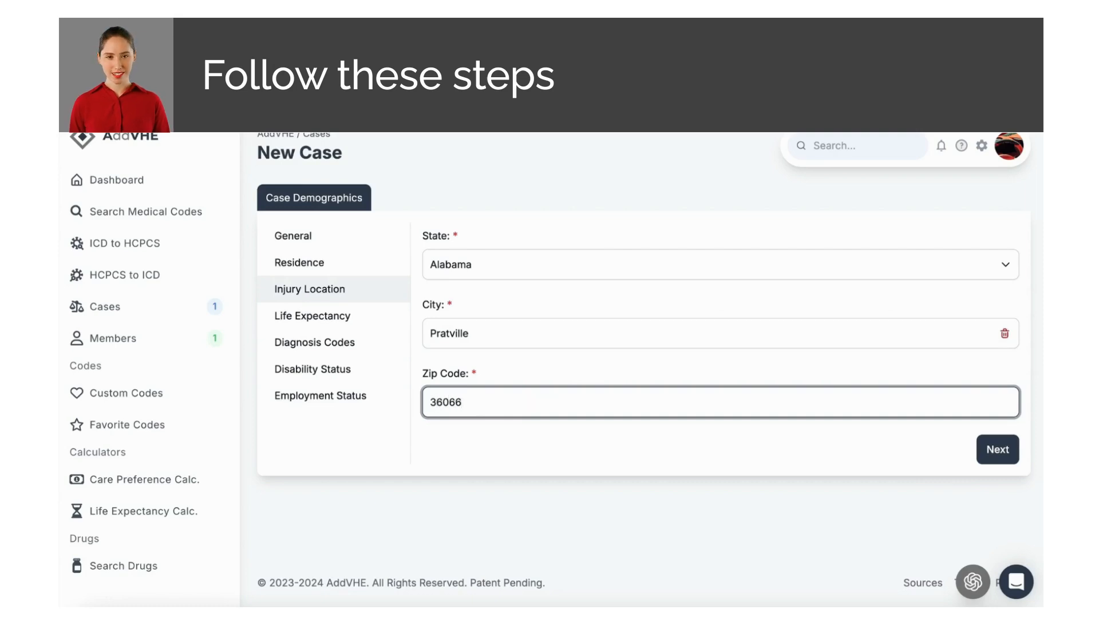
{"action": "left_click", "coordinate": [994, 451]}
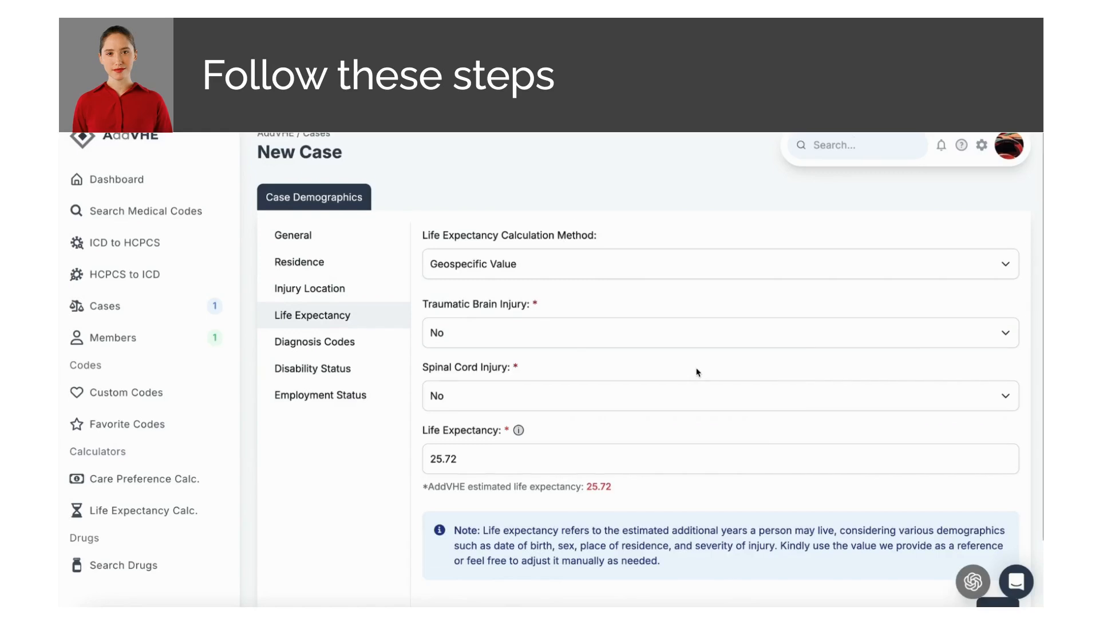
Step: Change the life expectancy calculation method from Geospecific to National Average Value
{"action": "scroll", "coordinate": [698, 369], "scroll_direction": "down", "scroll_amount": 1}
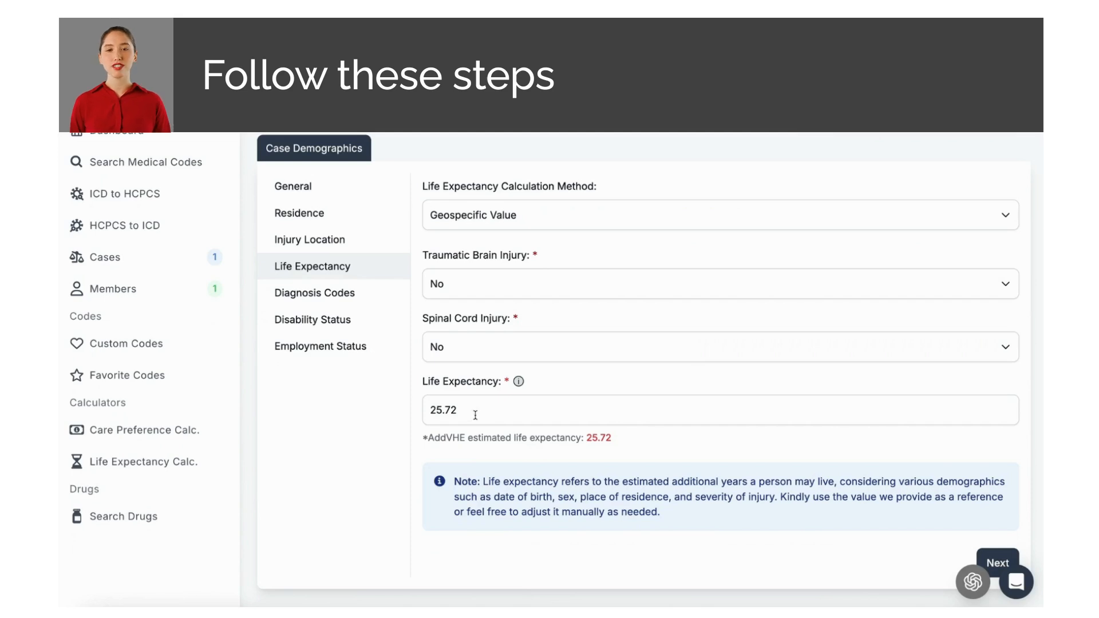
{"action": "left_click_drag", "start_coordinate": [475, 415], "coordinate": [427, 412]}
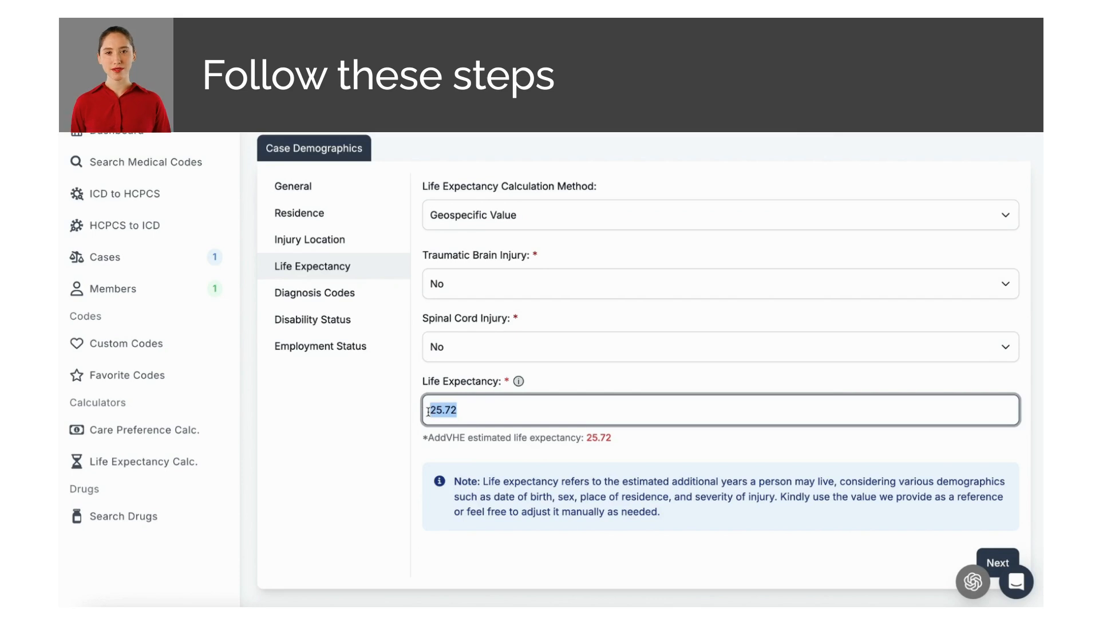
{"action": "left_click", "coordinate": [509, 254]}
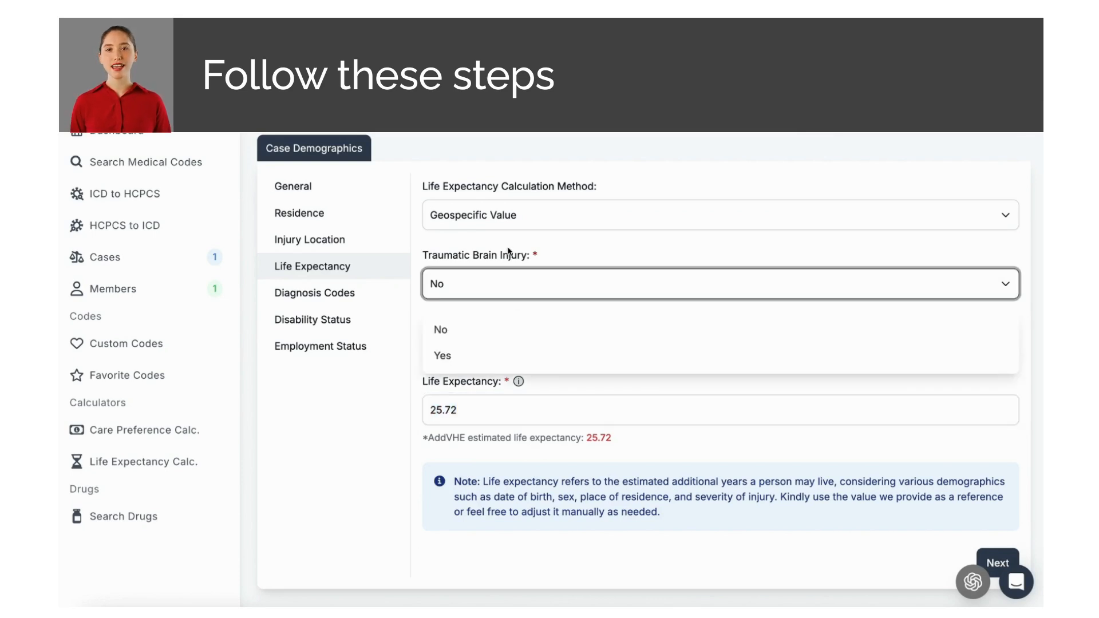
{"action": "left_click", "coordinate": [532, 202]}
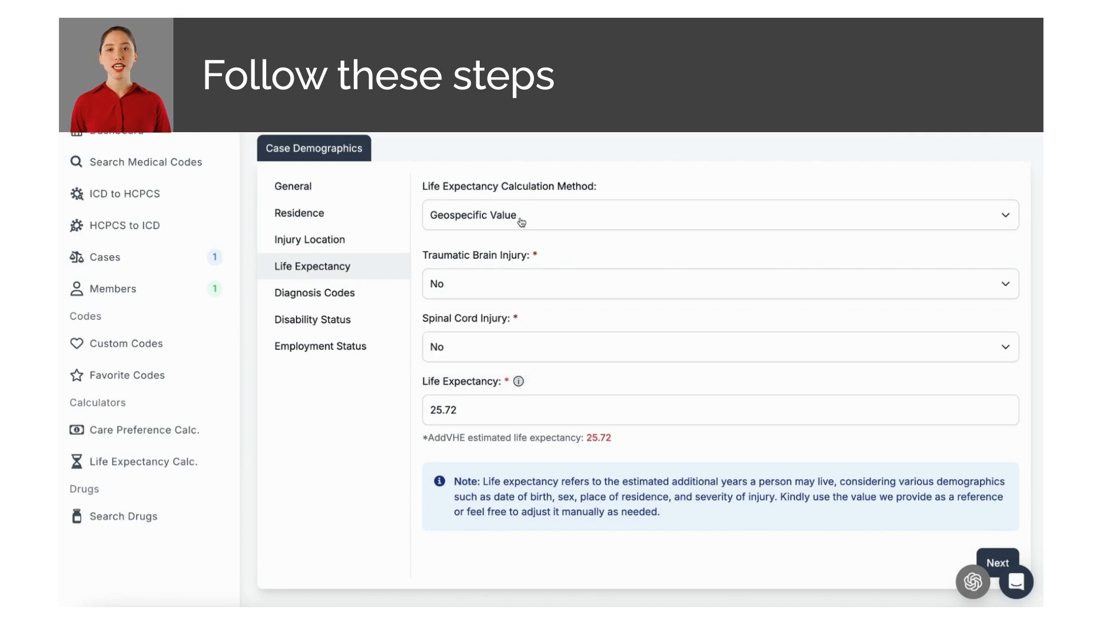
{"action": "left_click", "coordinate": [520, 220]}
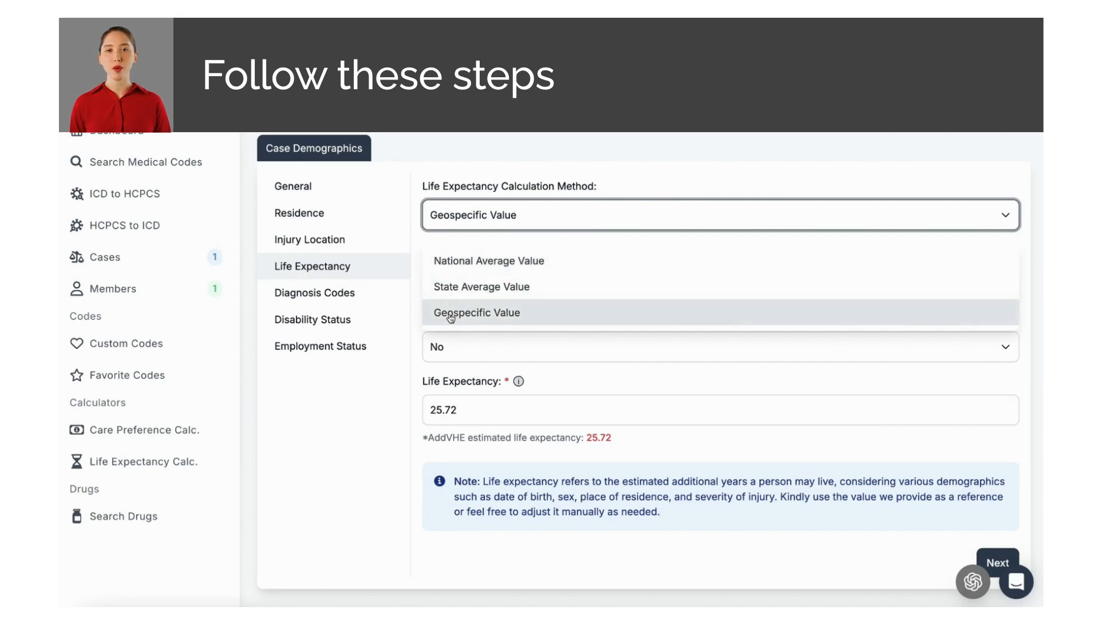
{"action": "left_click", "coordinate": [484, 265]}
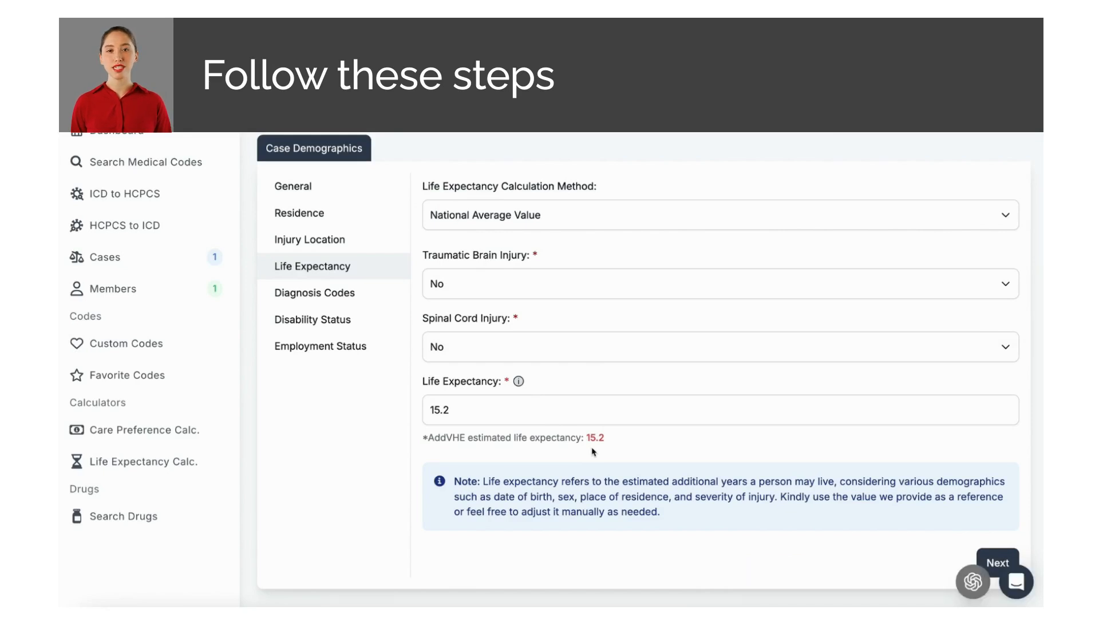
{"action": "left_click", "coordinate": [511, 286]}
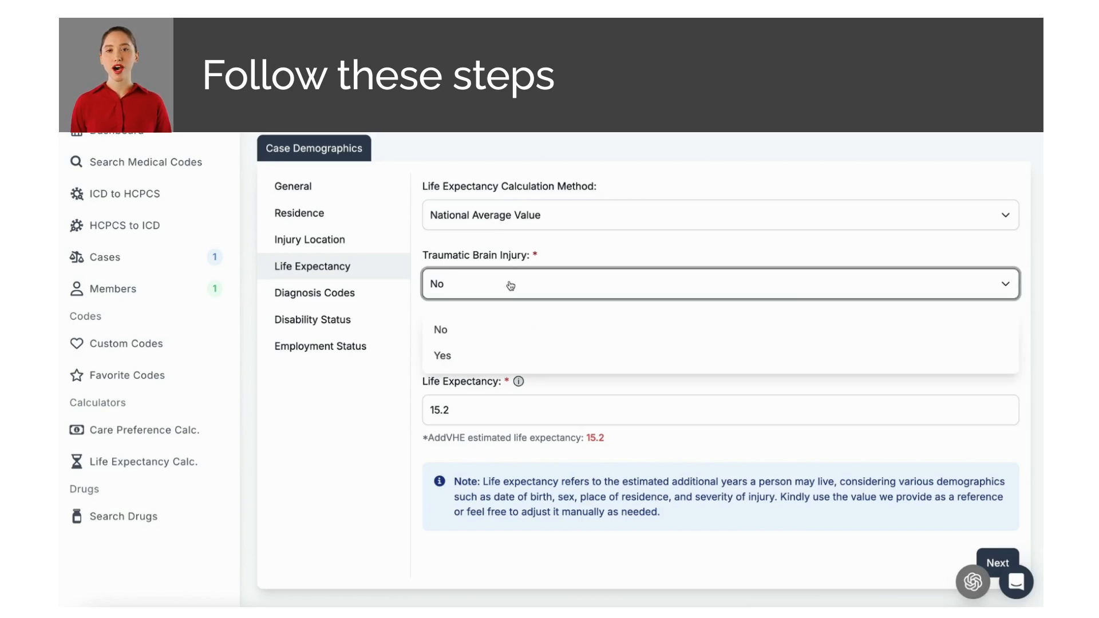
Step: Mark traumatic brain injury Yes, motor-vehicle crash No, and struck by an object Yes
{"action": "left_click", "coordinate": [448, 356]}
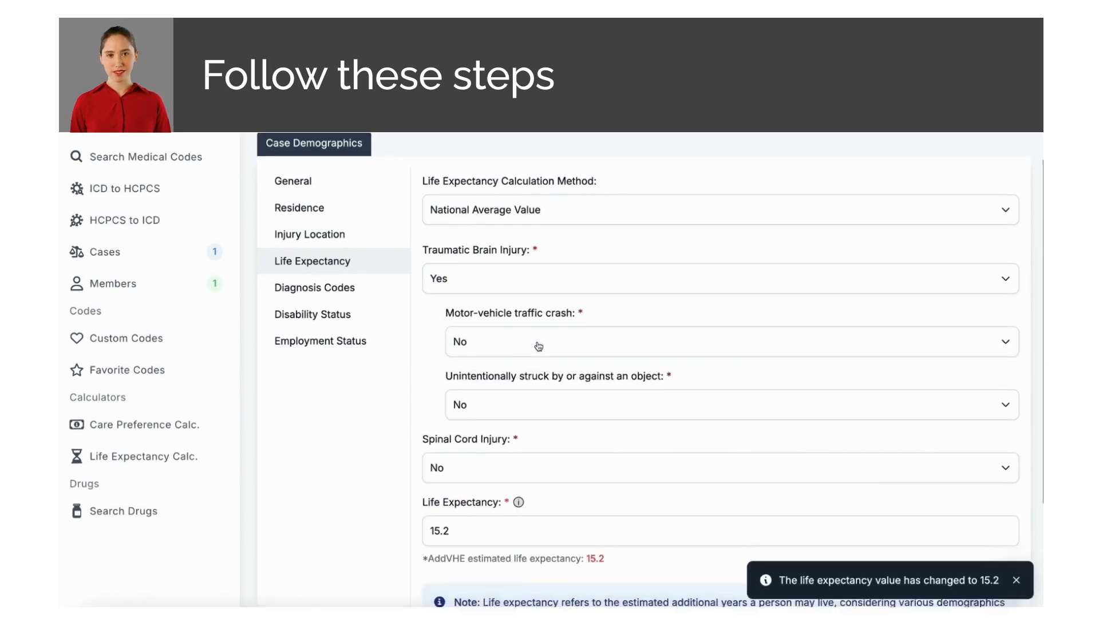
{"action": "scroll", "coordinate": [539, 346], "scroll_direction": "down", "scroll_amount": 1}
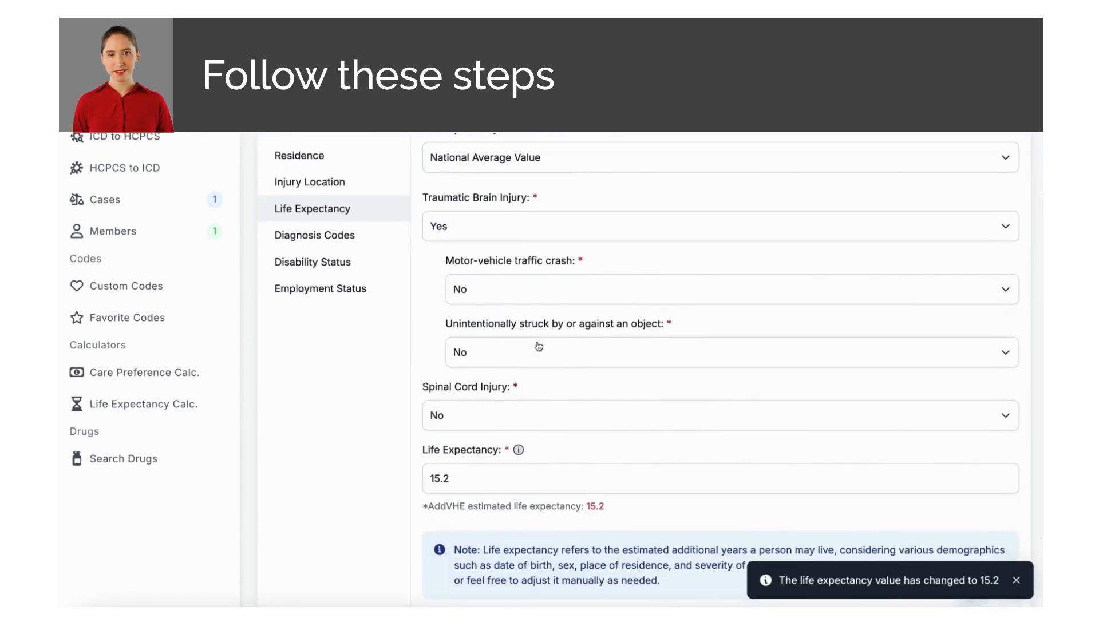
{"action": "left_click", "coordinate": [532, 301]}
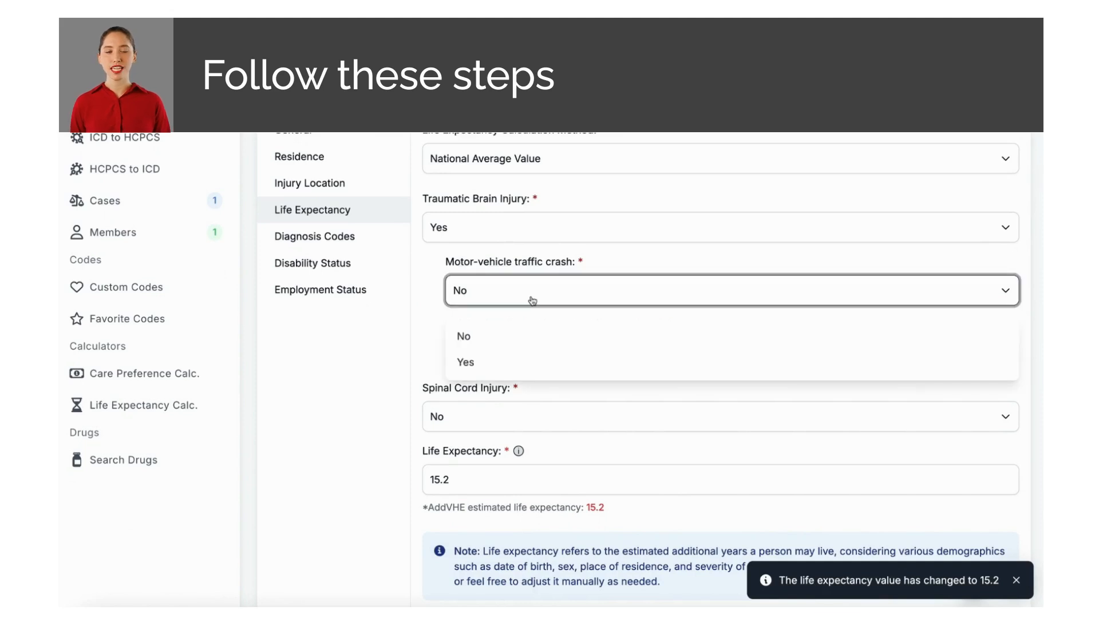
{"action": "left_click", "coordinate": [530, 301]}
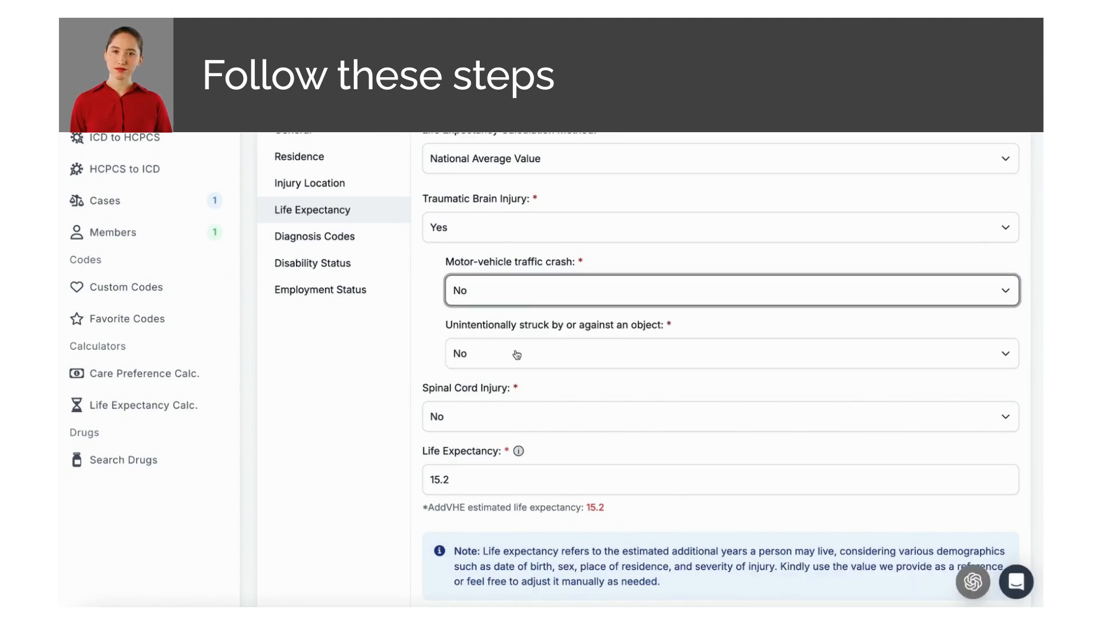
{"action": "left_click", "coordinate": [517, 355]}
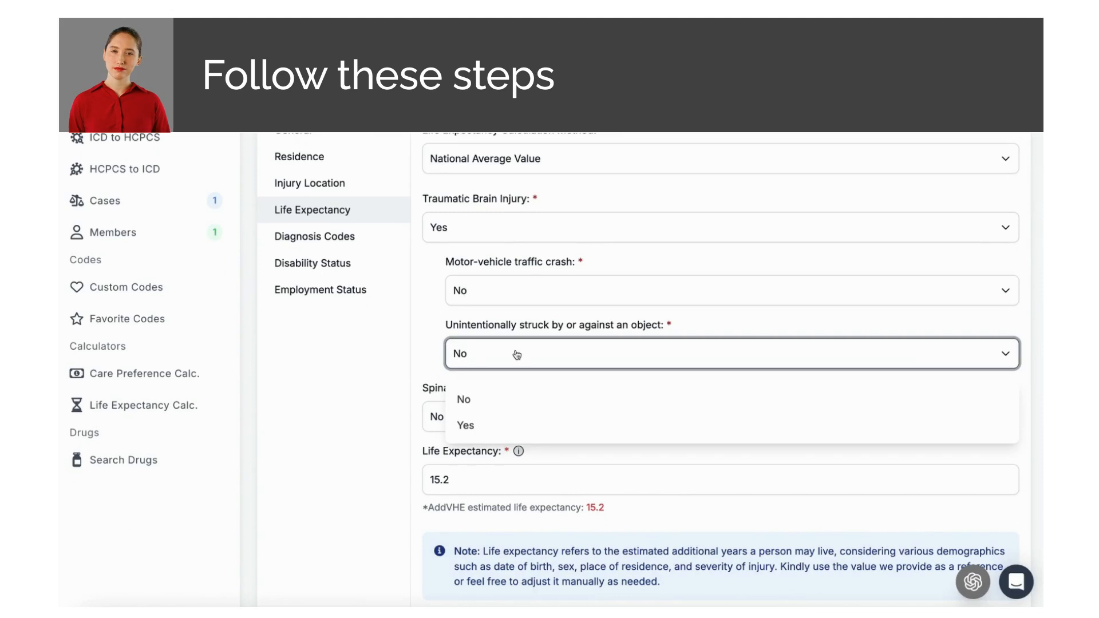
{"action": "left_click", "coordinate": [517, 354]}
{"action": "left_click", "coordinate": [517, 355]}
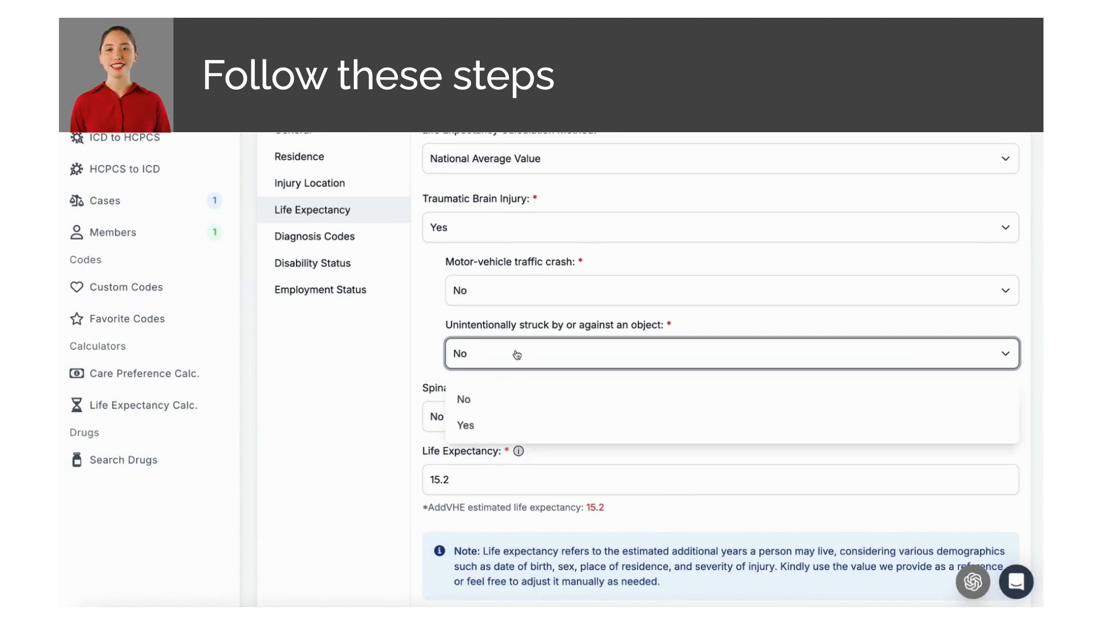
{"action": "left_click", "coordinate": [500, 424]}
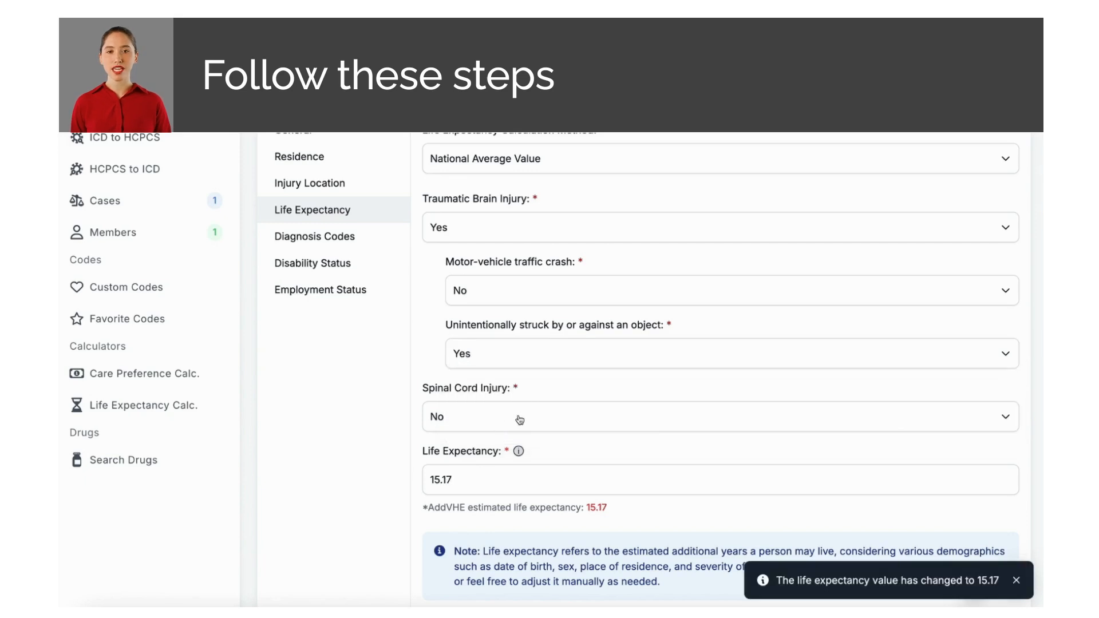
{"action": "left_click", "coordinate": [516, 413]}
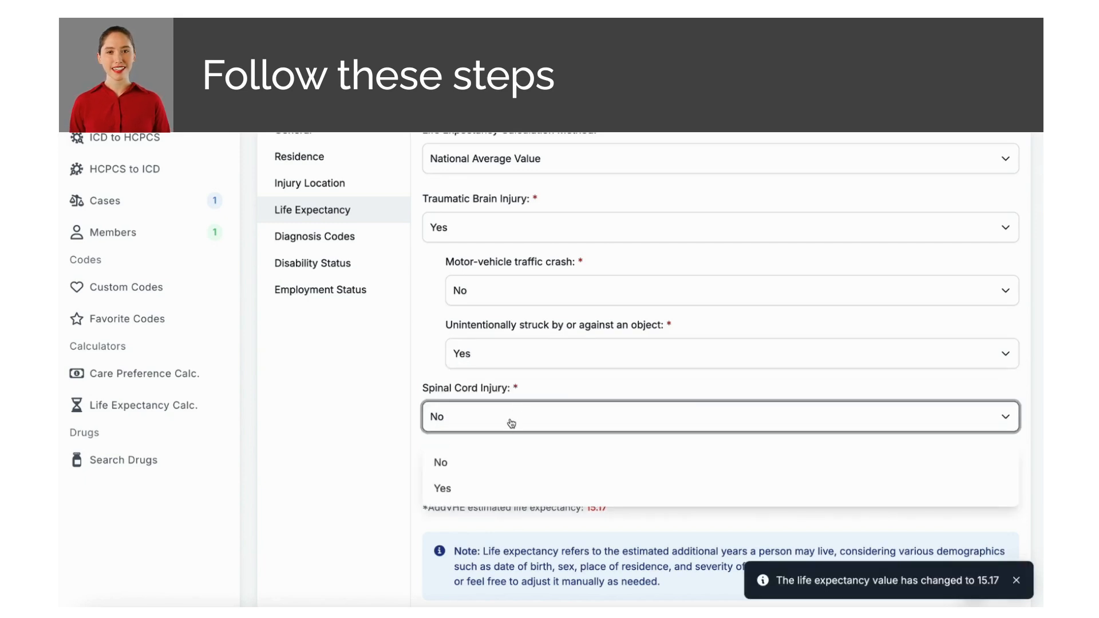
Step: Mark spinal cord injury Yes with severity Paraplegia AIS ABC, giving 8.47 years
{"action": "left_click", "coordinate": [481, 482]}
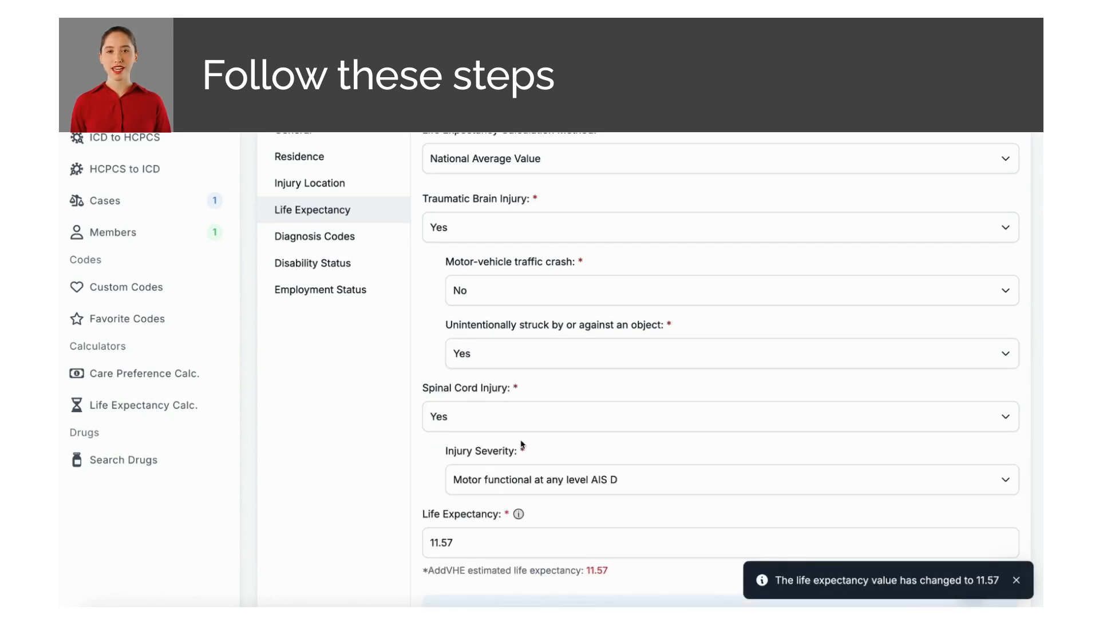
{"action": "scroll", "coordinate": [523, 443], "scroll_direction": "down", "scroll_amount": 1}
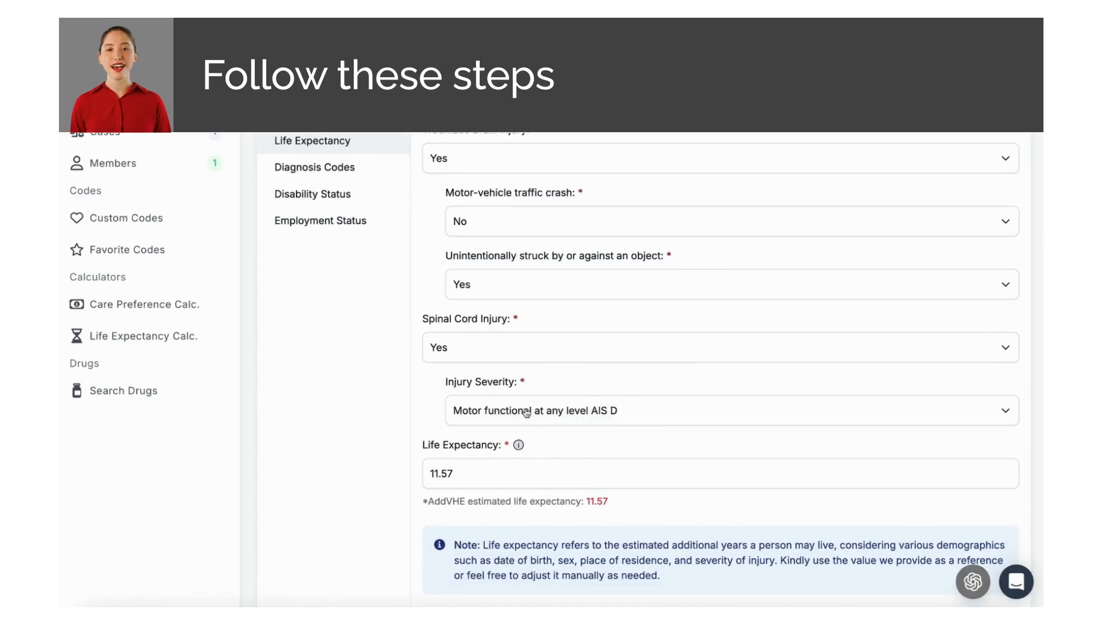
{"action": "left_click", "coordinate": [526, 412]}
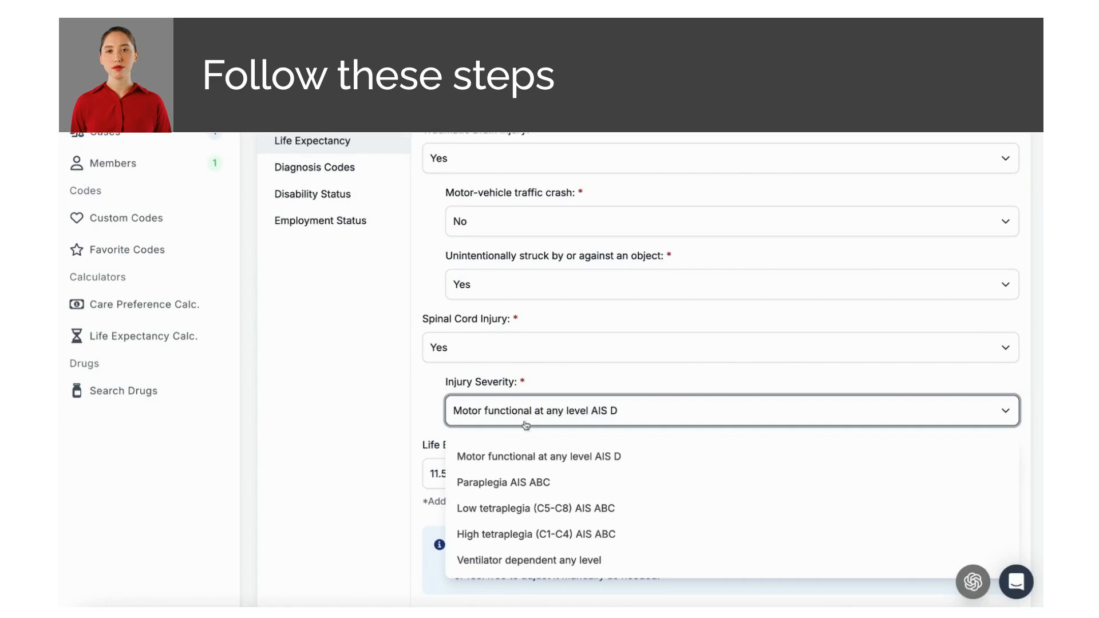
{"action": "left_click", "coordinate": [517, 491]}
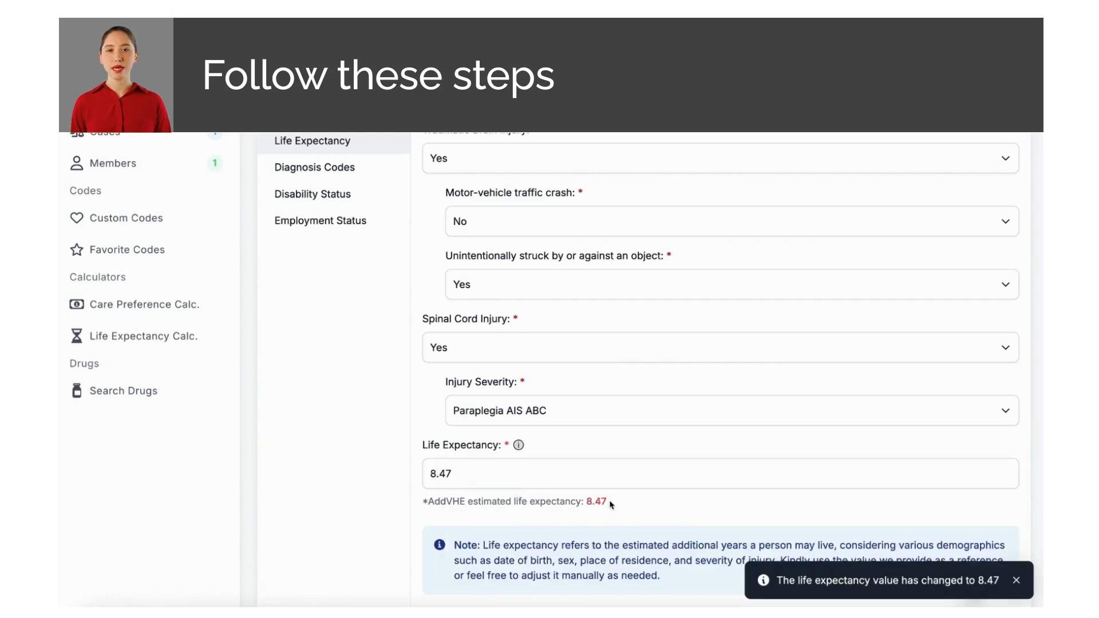
{"action": "left_click_drag", "start_coordinate": [611, 504], "coordinate": [586, 502]}
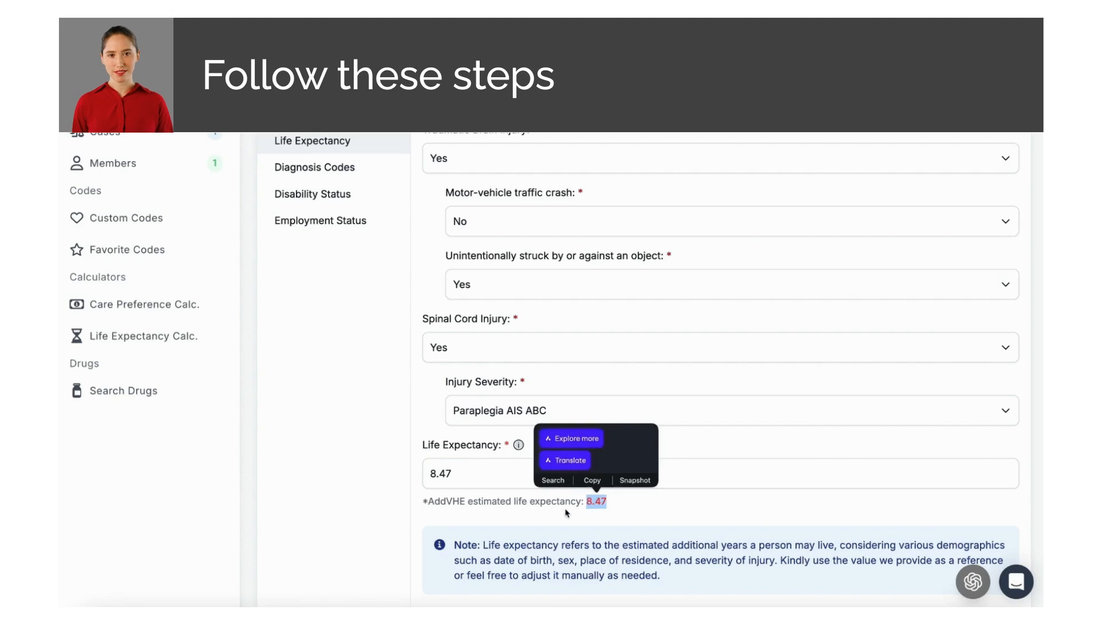
{"action": "left_click", "coordinate": [564, 513]}
{"action": "scroll", "coordinate": [564, 512], "scroll_direction": "down", "scroll_amount": 5}
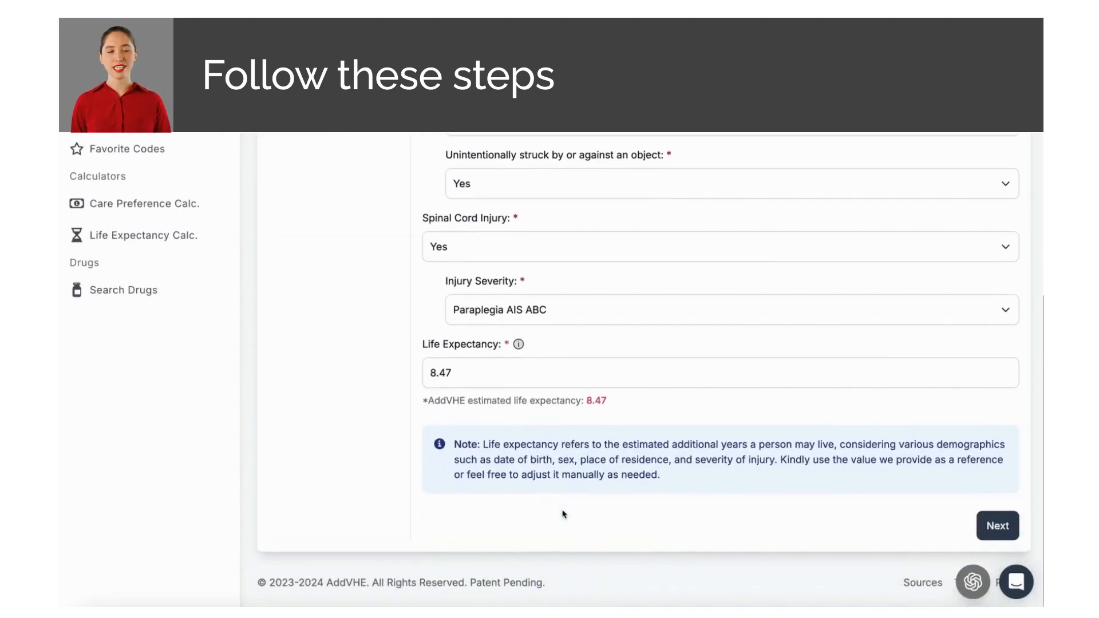
Step: Search 'acute' and set primary diagnosis N171 acute kidney failure, then continue to Disability Status
{"action": "left_click", "coordinate": [982, 524]}
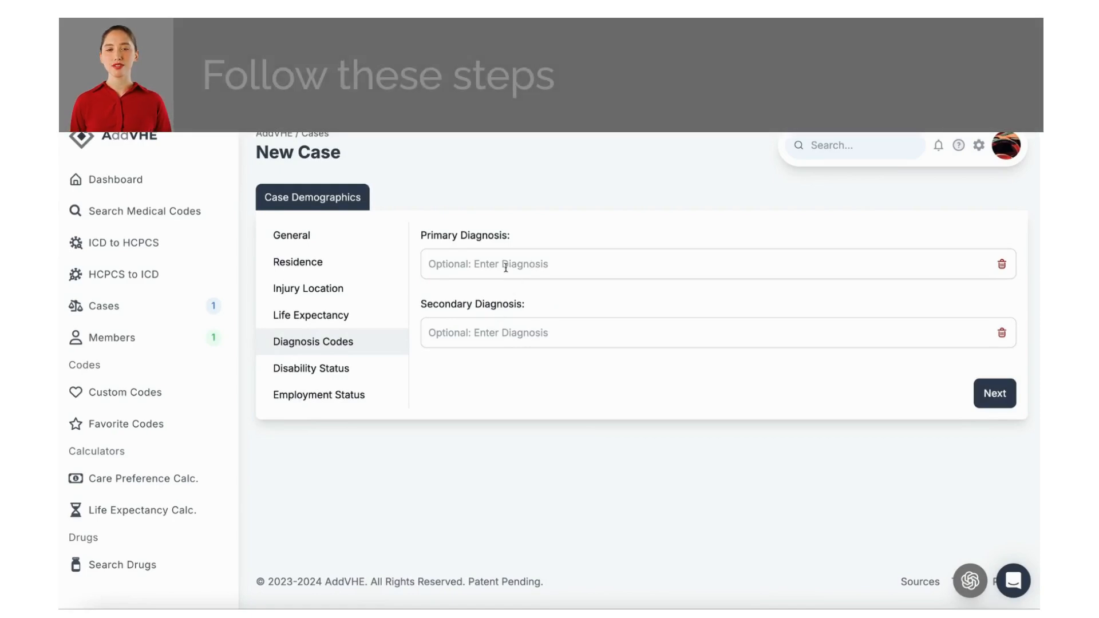
{"action": "left_click", "coordinate": [506, 266]}
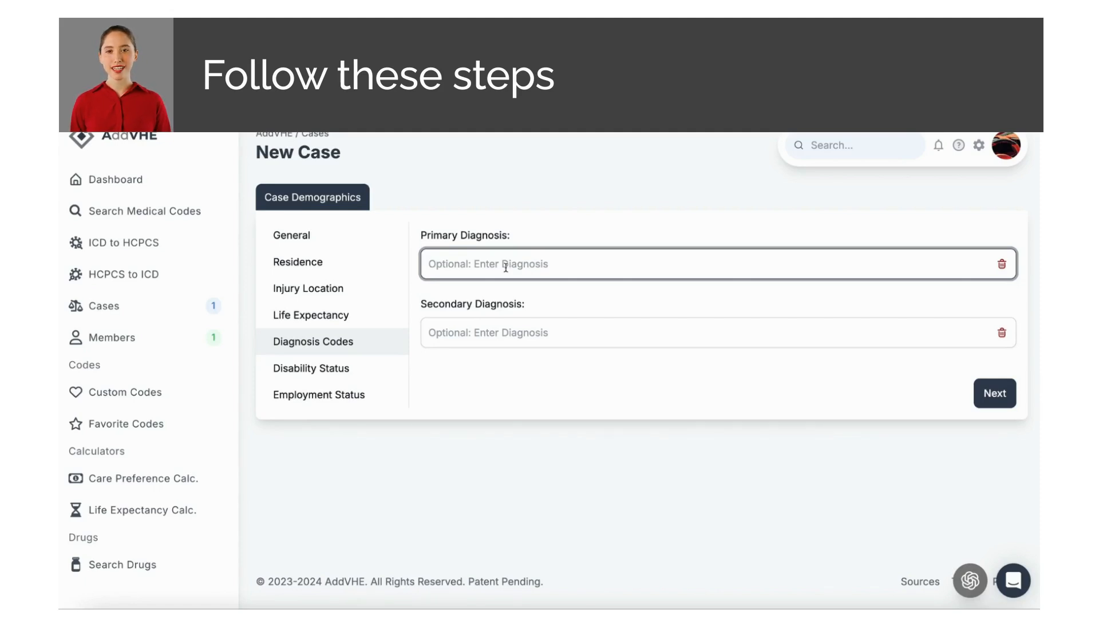
{"action": "type", "text": "acute"}
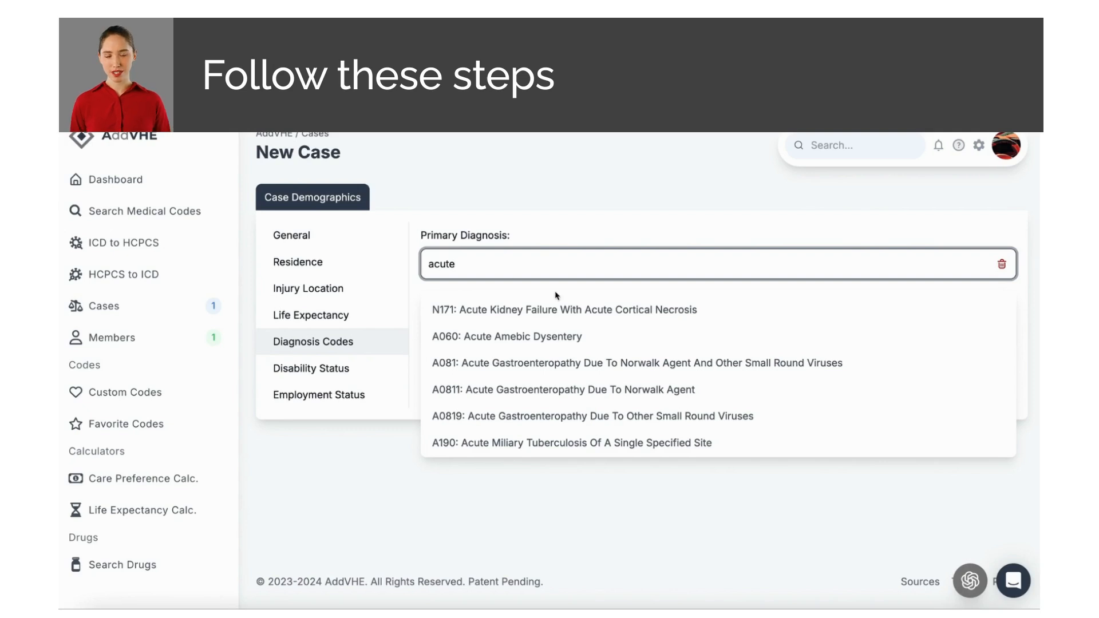
{"action": "left_click", "coordinate": [542, 315]}
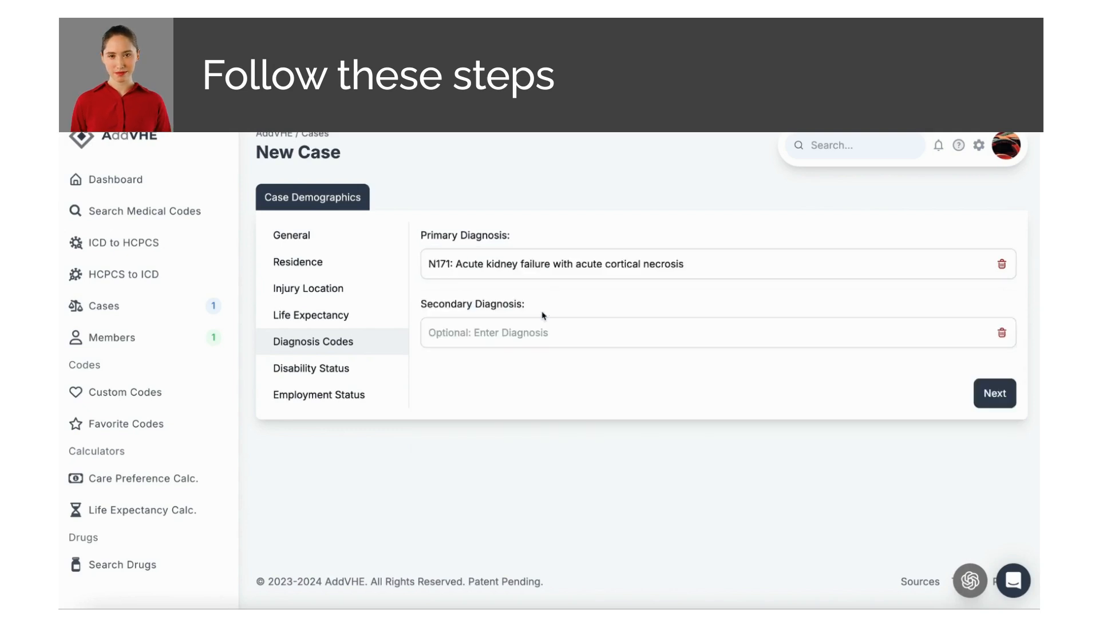
{"action": "left_click", "coordinate": [995, 401]}
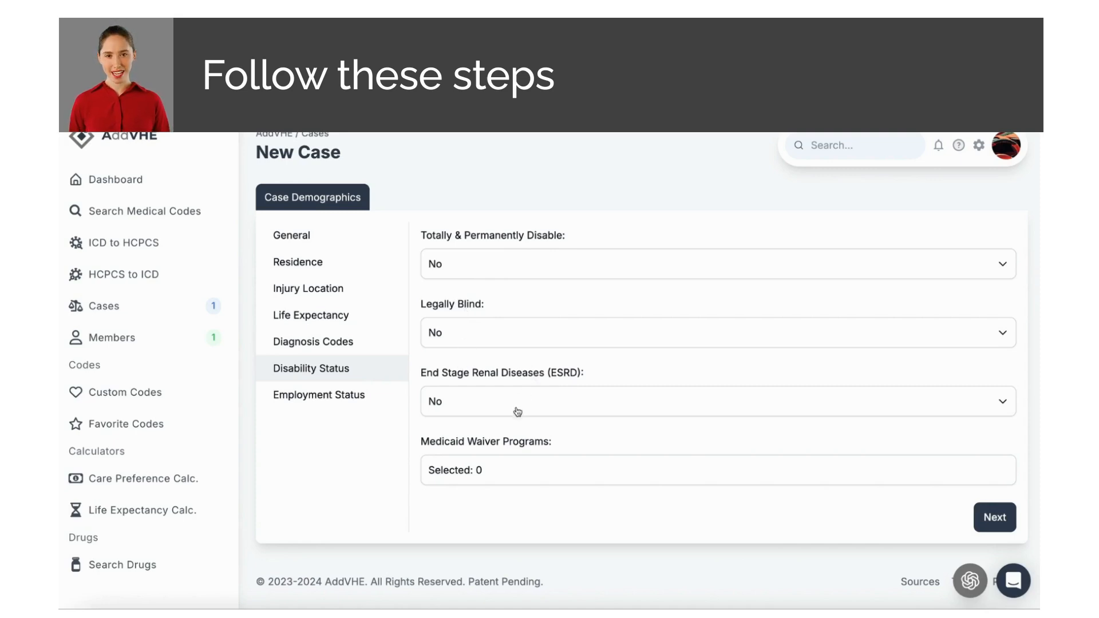
Step: Select AL Community Waiver Program and AL Coordinated Health Network as Medicaid waivers, then advance to Employment Status
{"action": "left_click", "coordinate": [501, 468]}
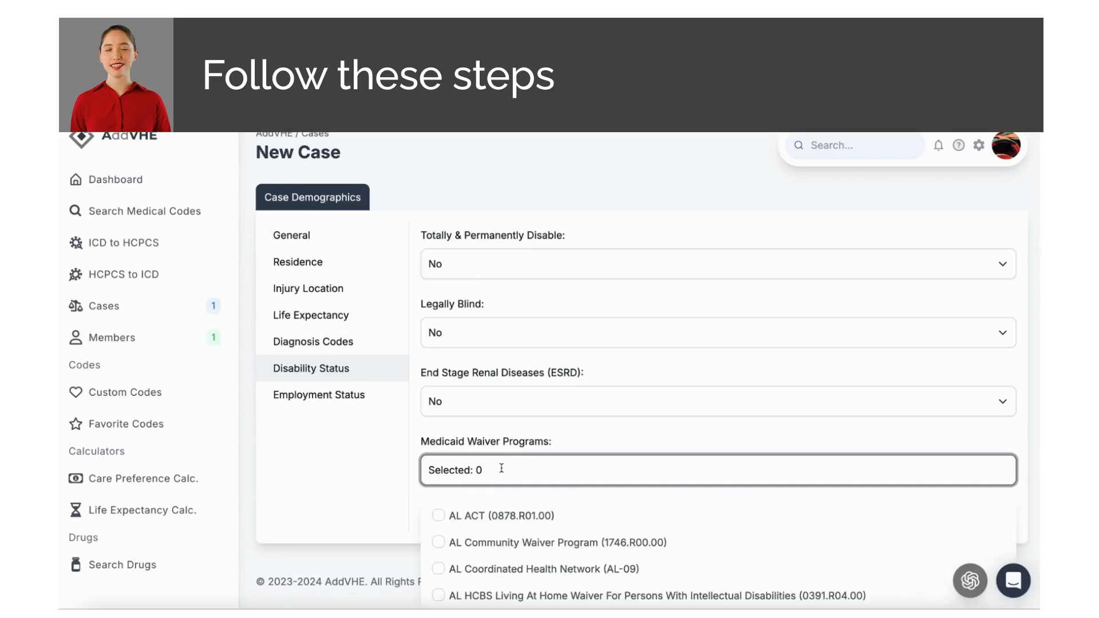
{"action": "scroll", "coordinate": [502, 468], "scroll_direction": "down", "scroll_amount": 1}
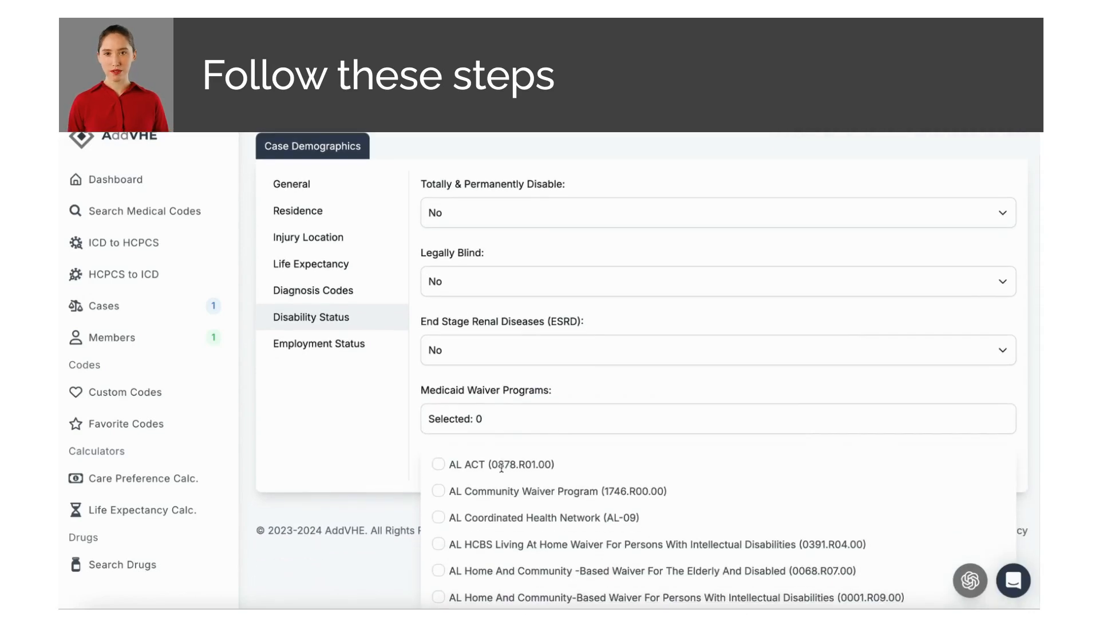
{"action": "left_click", "coordinate": [439, 492]}
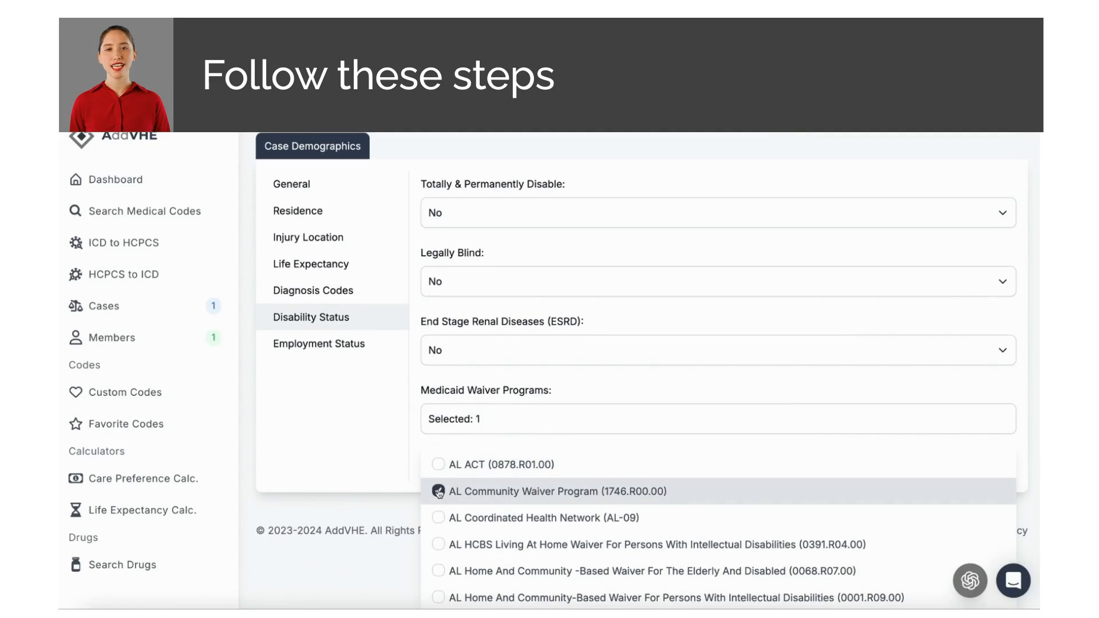
{"action": "left_click", "coordinate": [438, 517]}
{"action": "left_click", "coordinate": [394, 473]}
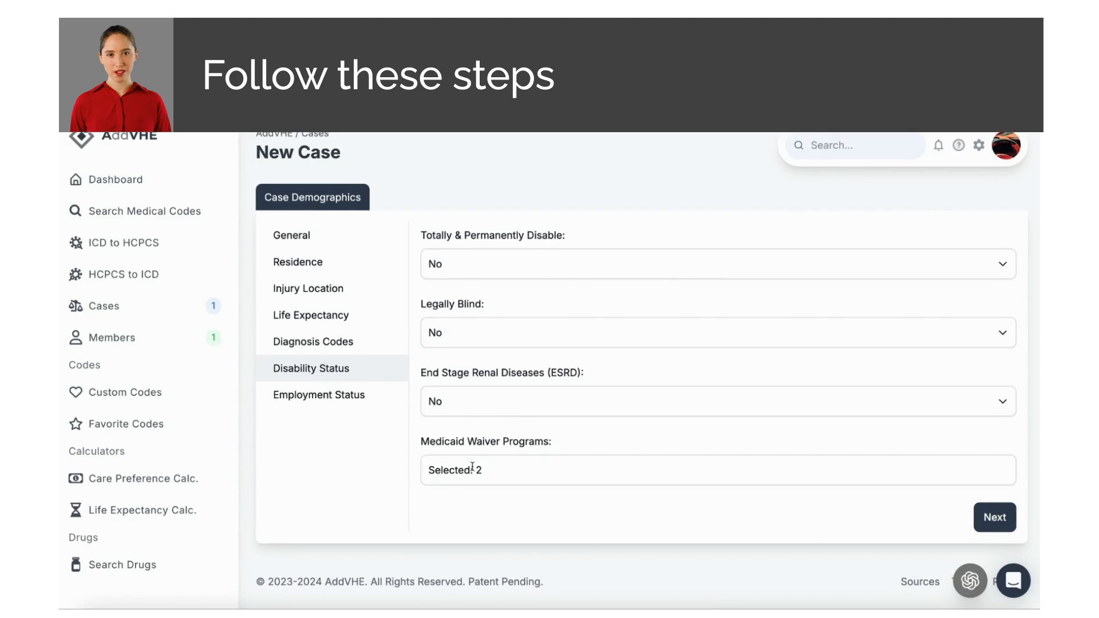
{"action": "left_click", "coordinate": [989, 517]}
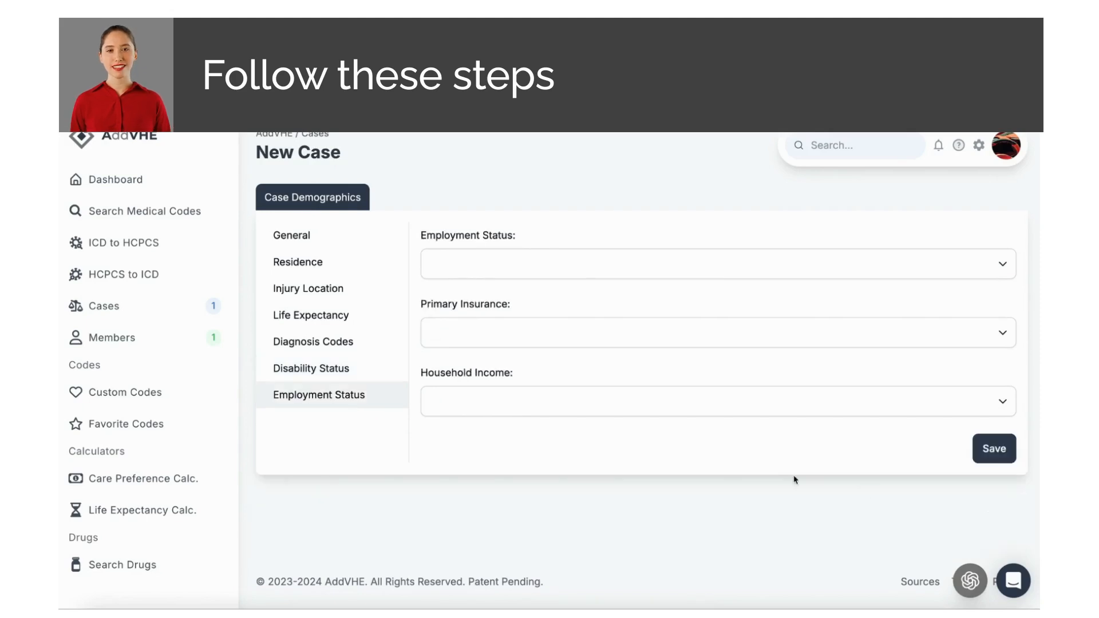
Step: Choose State employment, Medicare Advantage primary insurance and $45,000 - $139,999 household income, then save the case
{"action": "left_click", "coordinate": [522, 277]}
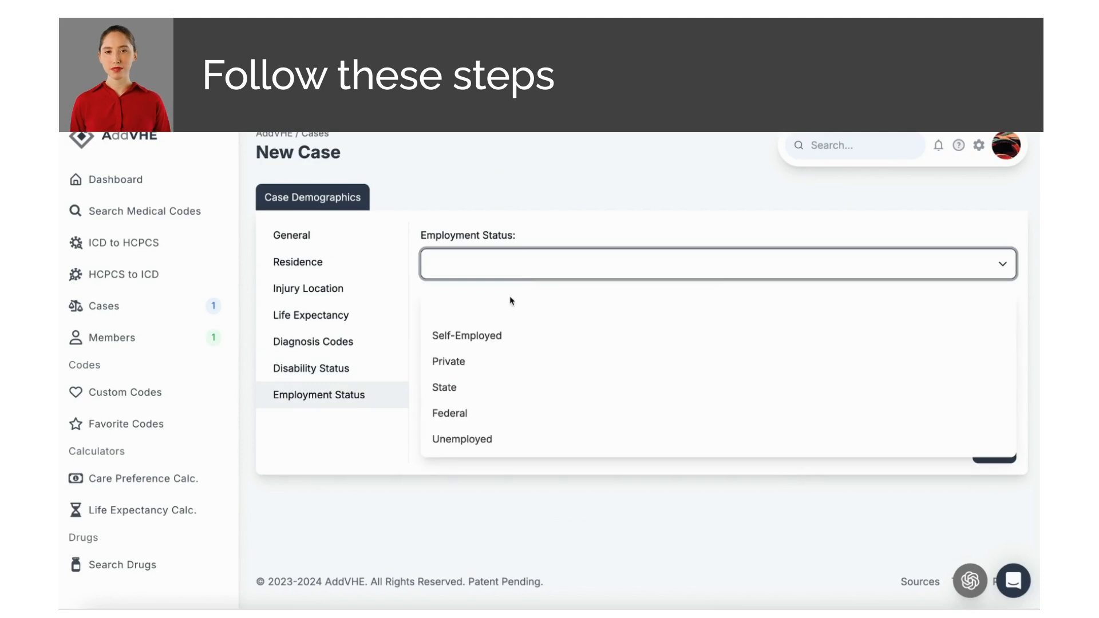
{"action": "left_click", "coordinate": [484, 393]}
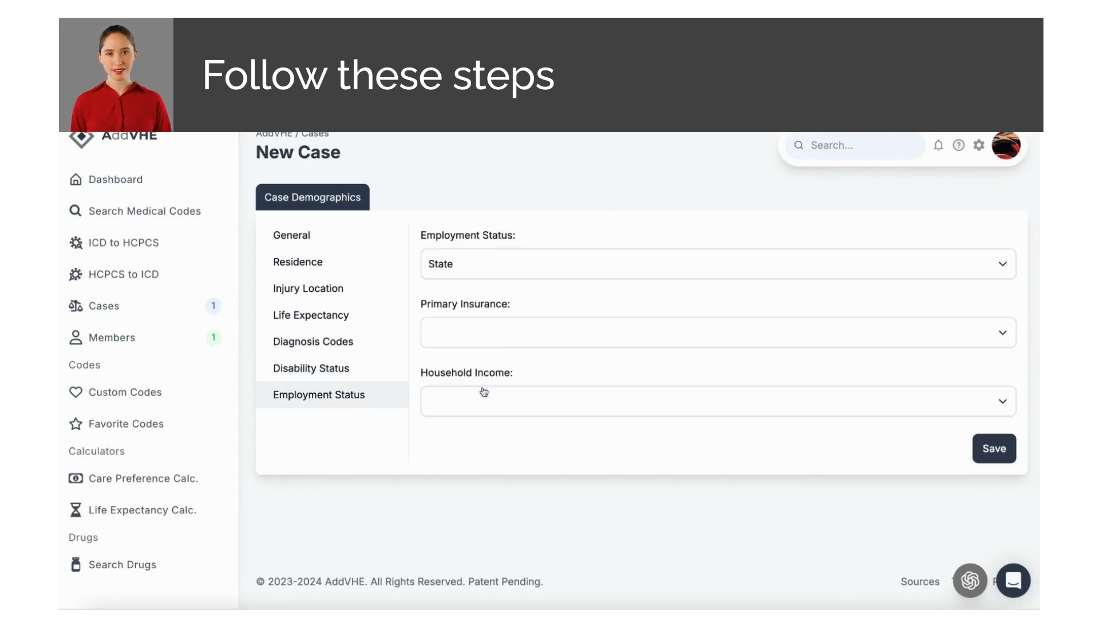
{"action": "left_click", "coordinate": [487, 334]}
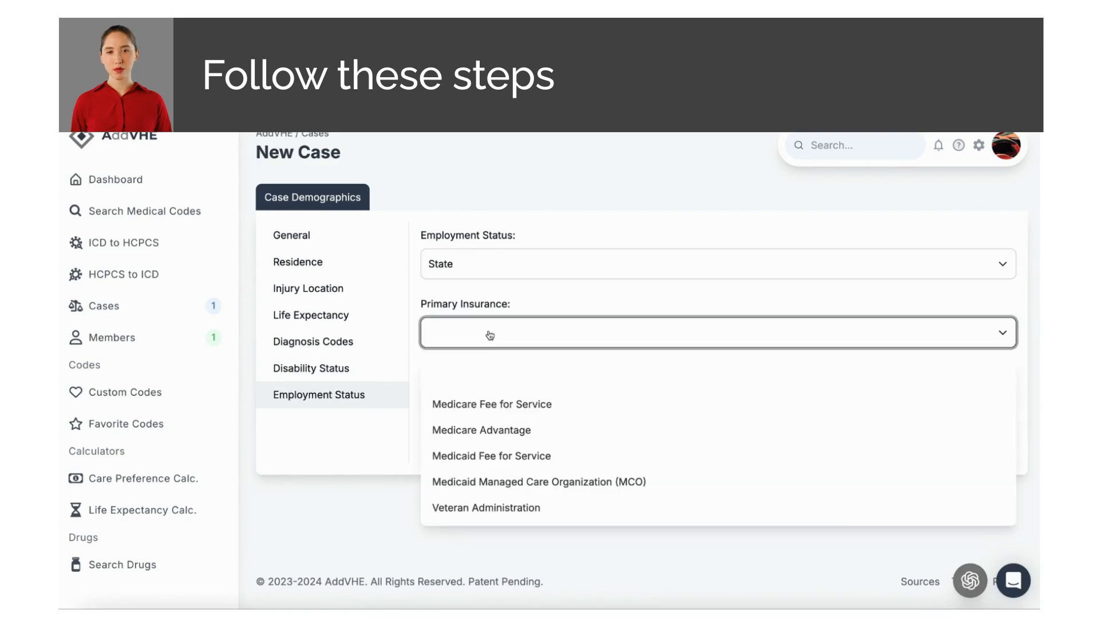
{"action": "left_click", "coordinate": [491, 430]}
{"action": "left_click", "coordinate": [491, 414]}
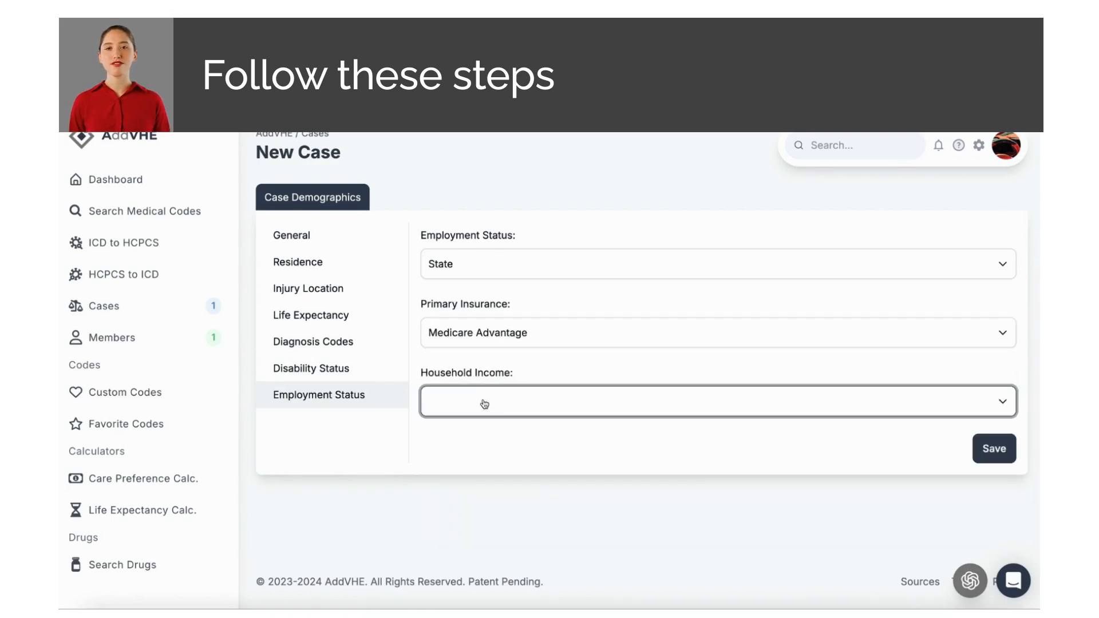
{"action": "left_click", "coordinate": [487, 525]}
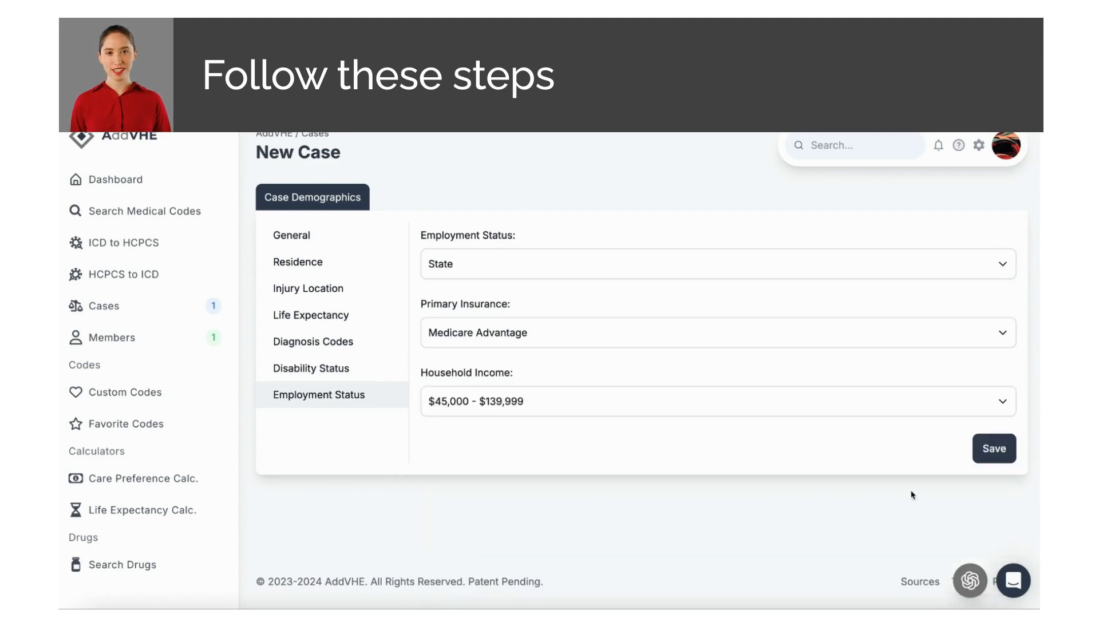
{"action": "left_click", "coordinate": [985, 452]}
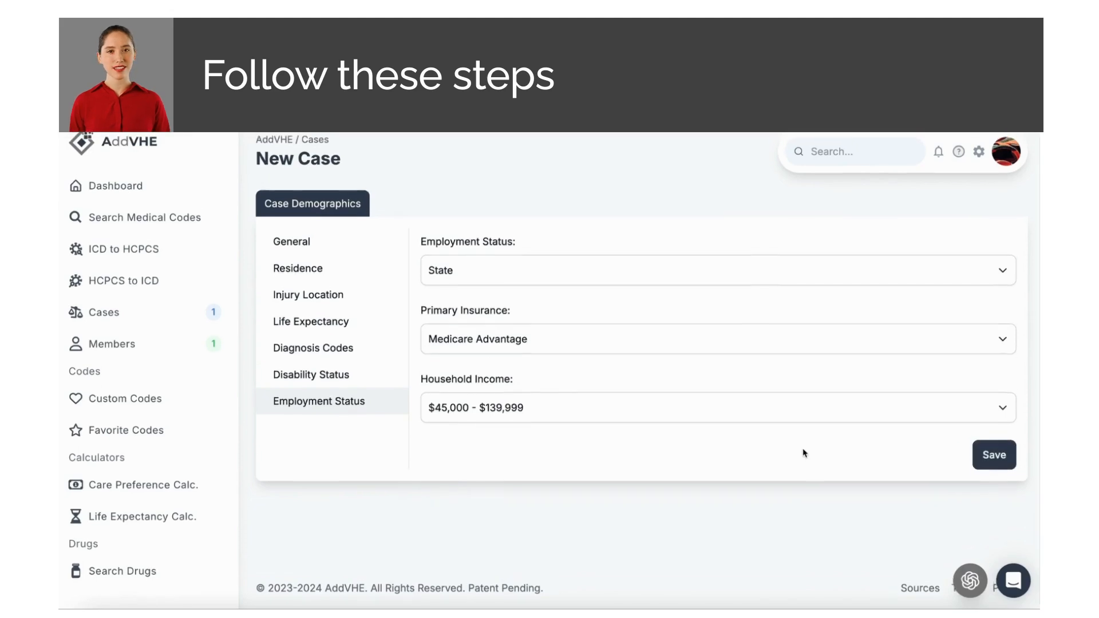